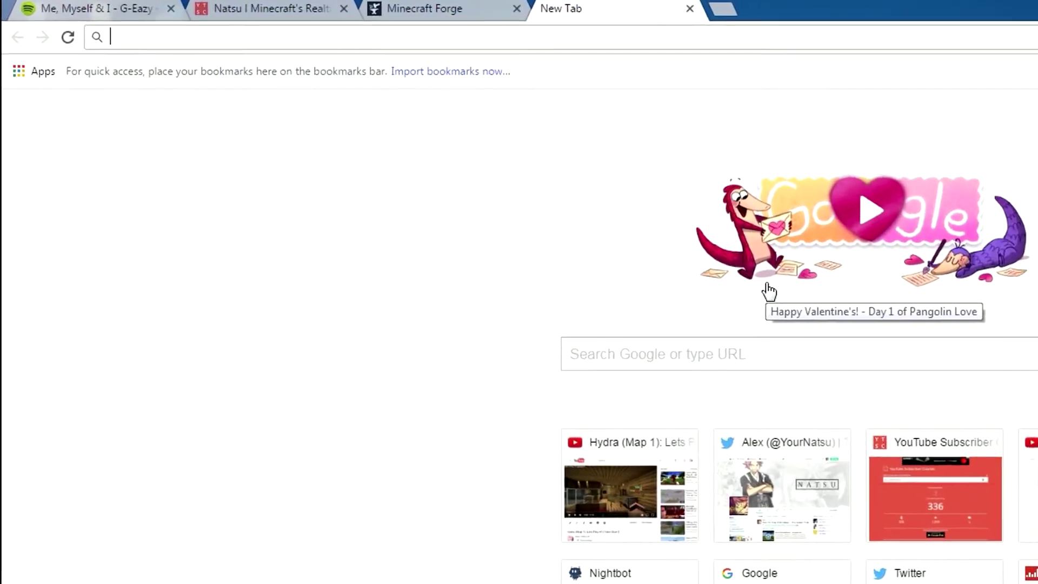
Open a fresh Chrome tab next to the Minecraft Forge tab
left_click(840, 404)
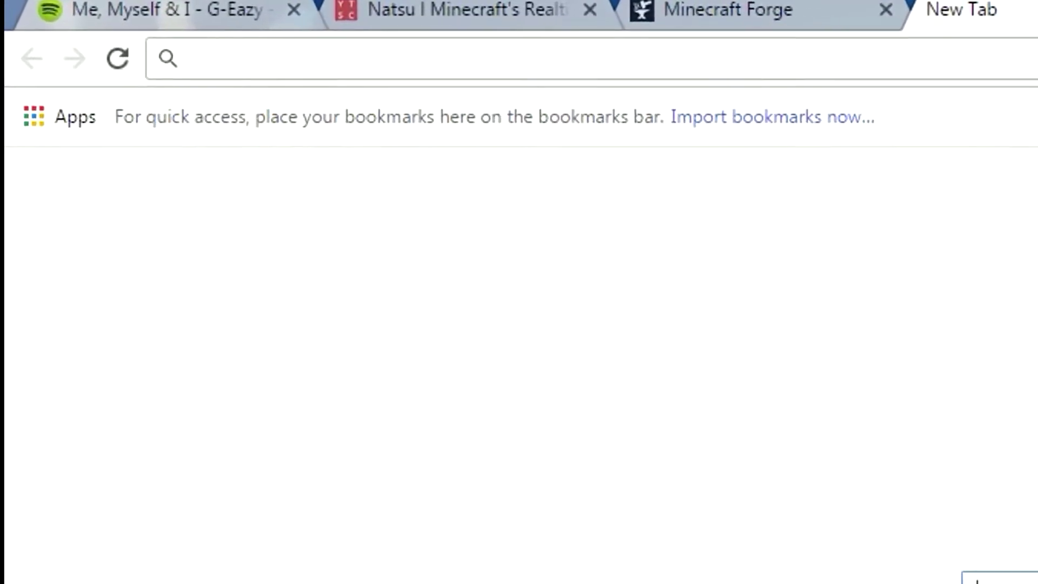
type("minecr")
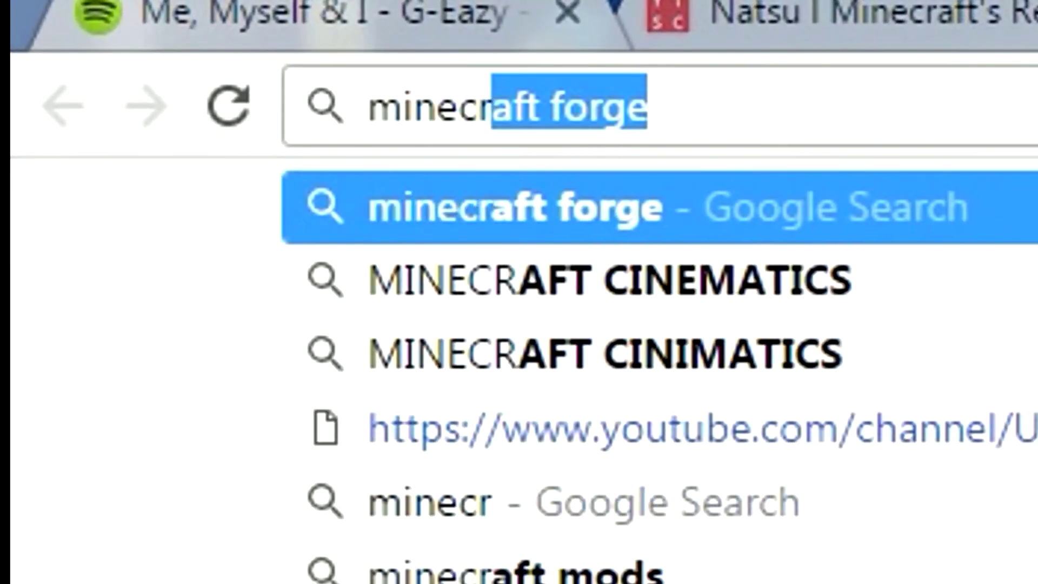
Search 'minecraft forge', open files.minecraftforge.net and go to the 1.7.10 downloads
key("Return")
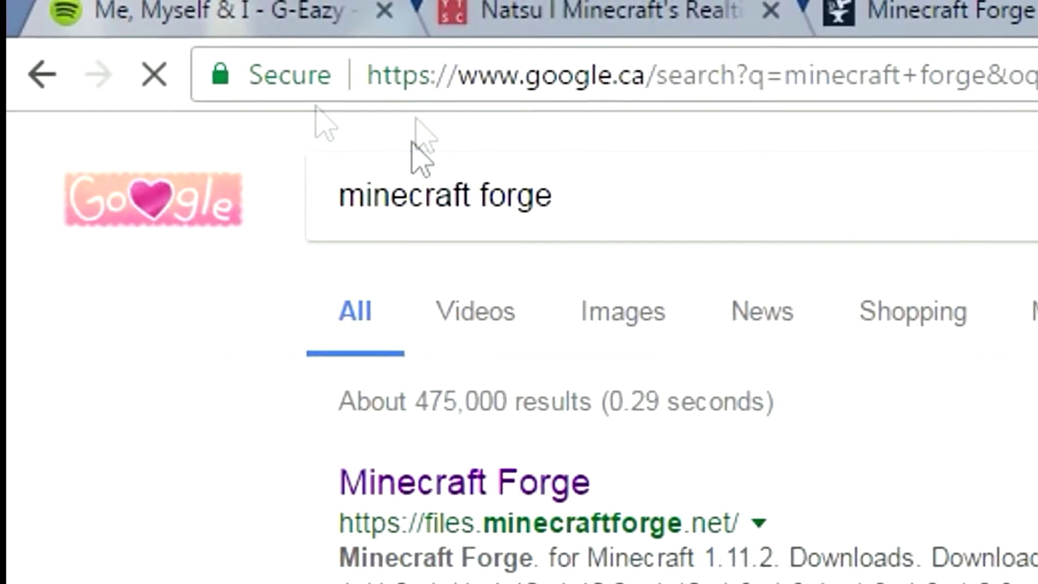
left_click(347, 341)
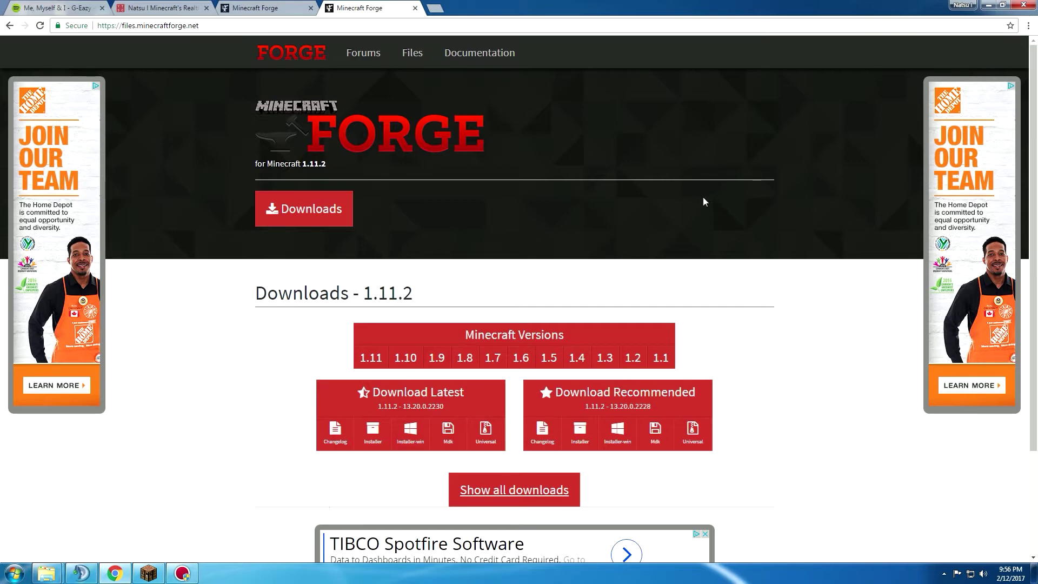
mouse_move(493, 358)
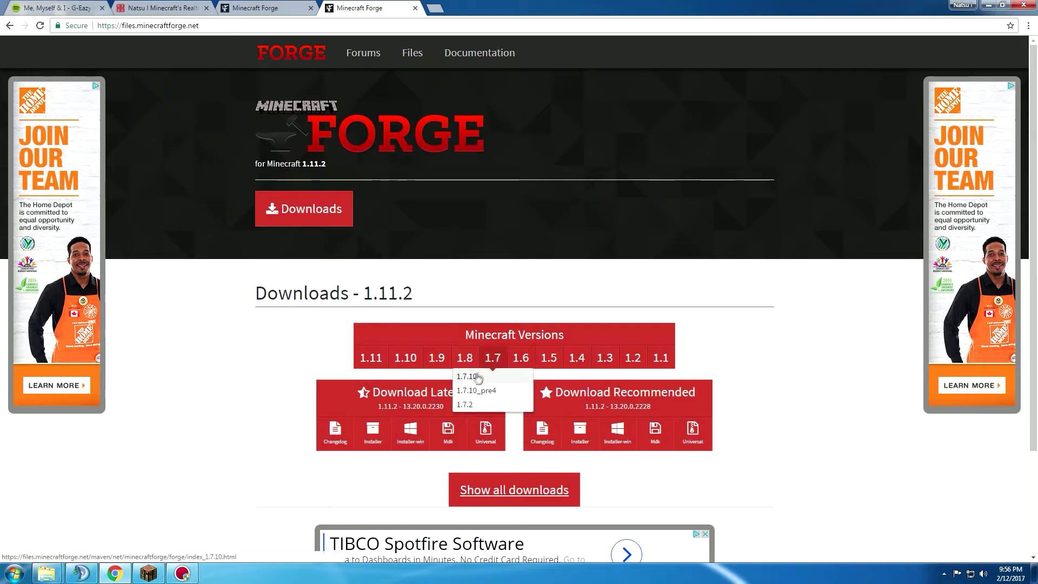
left_click(475, 378)
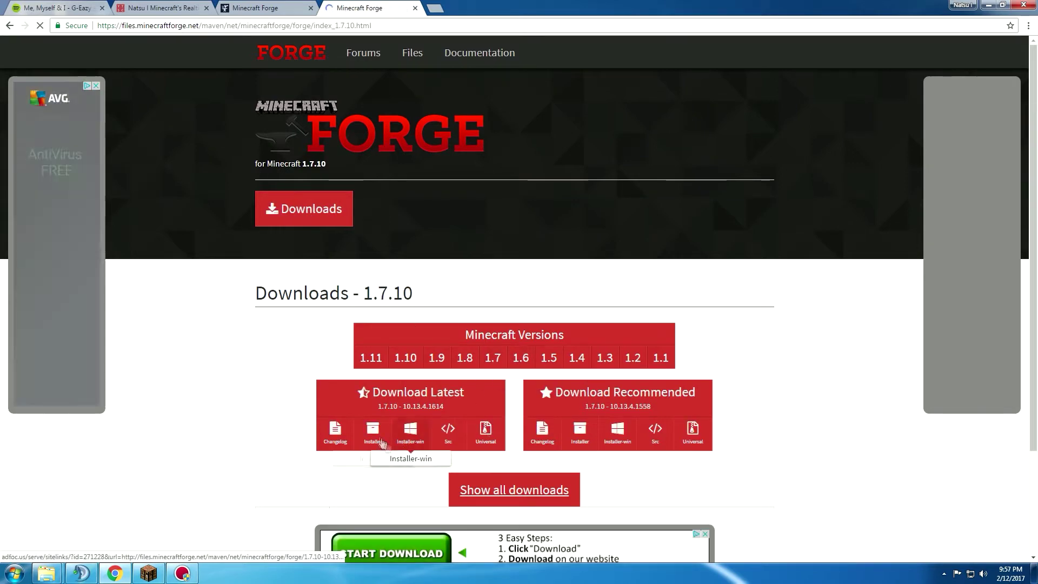
Download the Forge 1.7.10 installer and keep the jar in the download bar
left_click(374, 429)
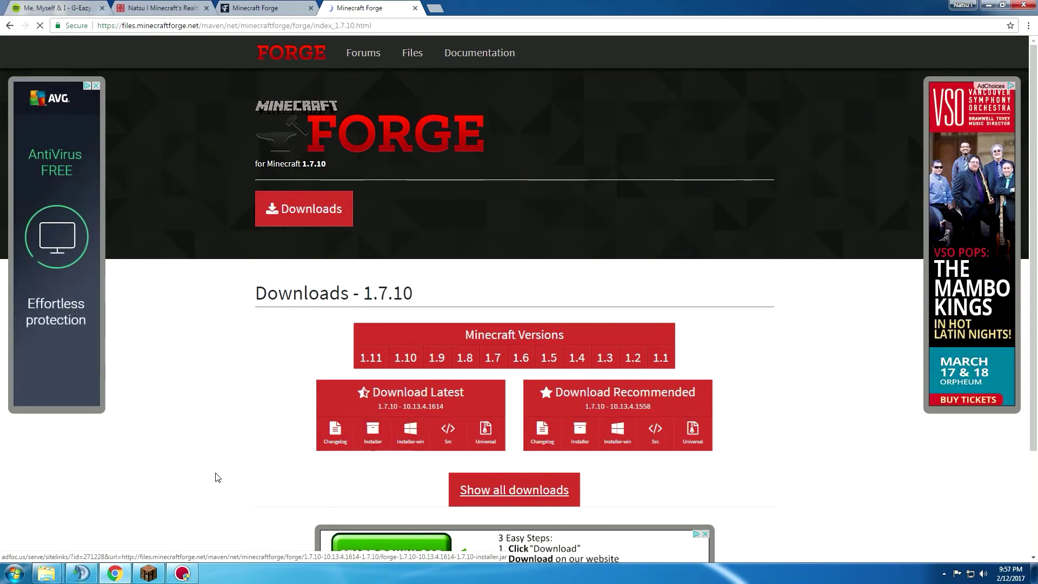
left_click(369, 438)
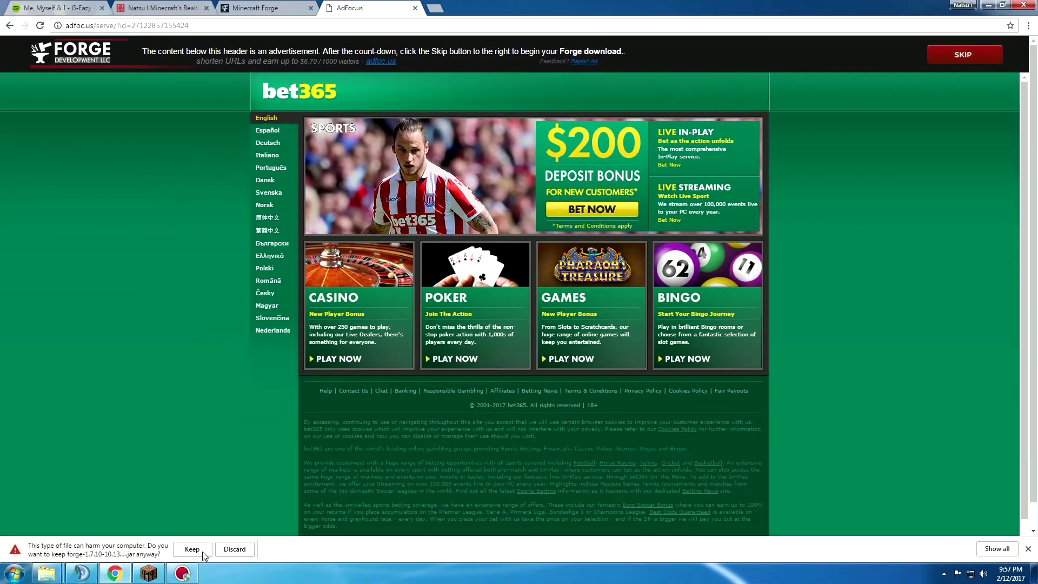
left_click(192, 550)
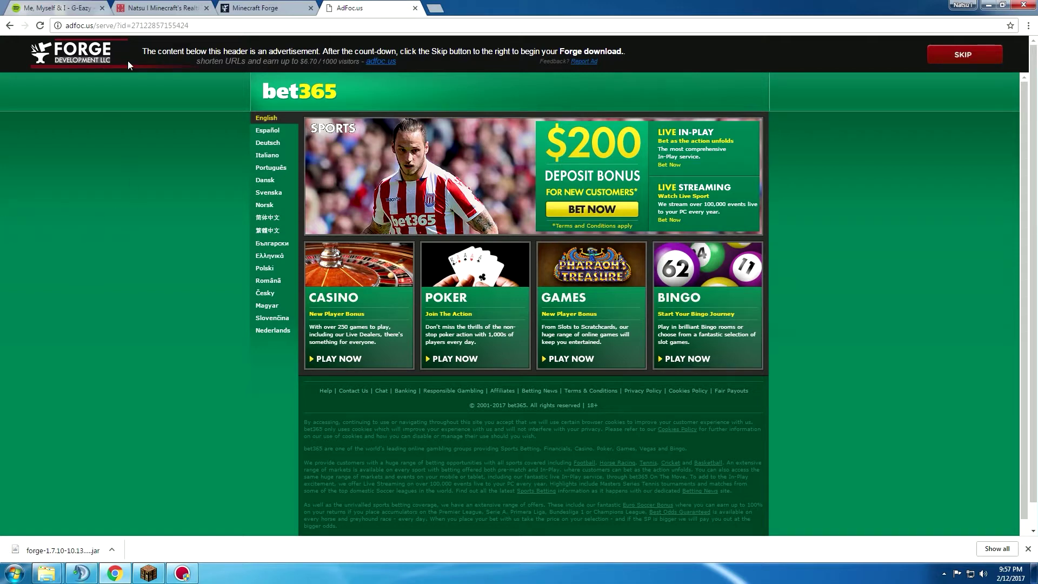
Run the downloaded forge-1.7.10 installer jar from Chrome's download bar
left_click(61, 550)
Install the Forge 1.7.10 client into the default .minecraft folder
left_click(23, 575)
mouse_move(48, 573)
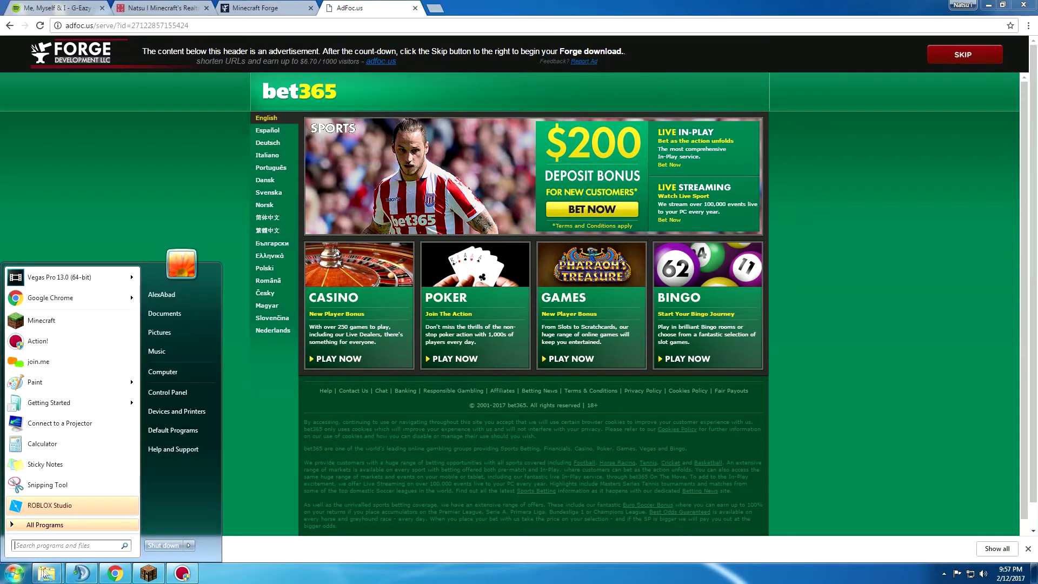
left_click(527, 211)
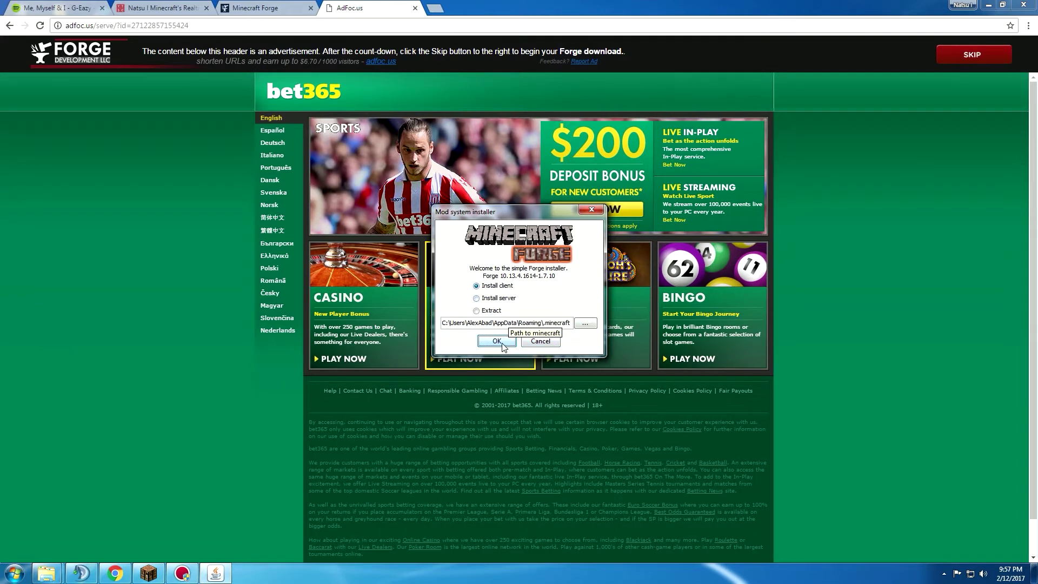
left_click(541, 341)
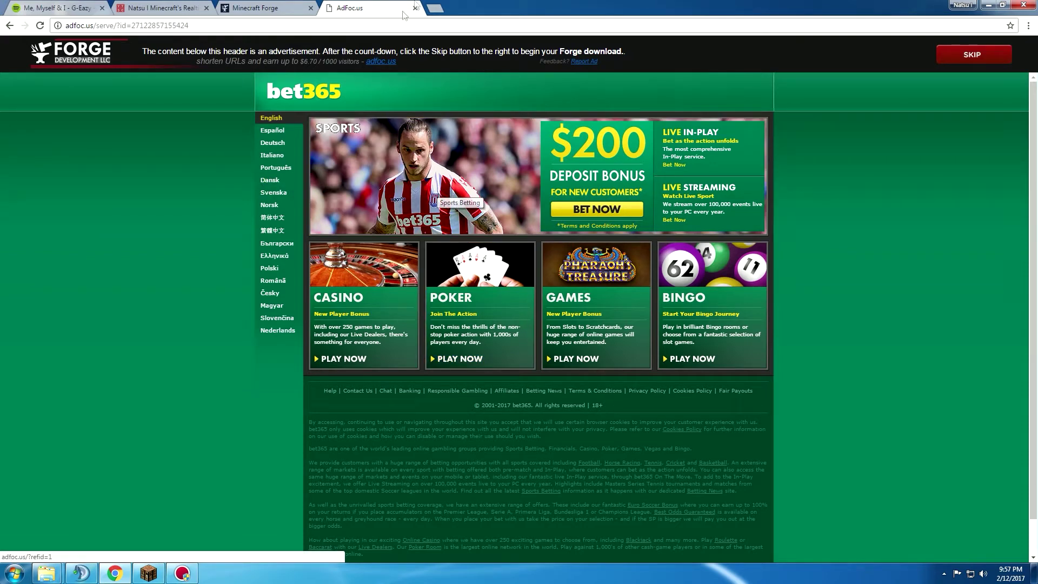
Open the resource packs folder, go up to .minecraft and maximize the window
left_click_drag(696, 4, 537, 130)
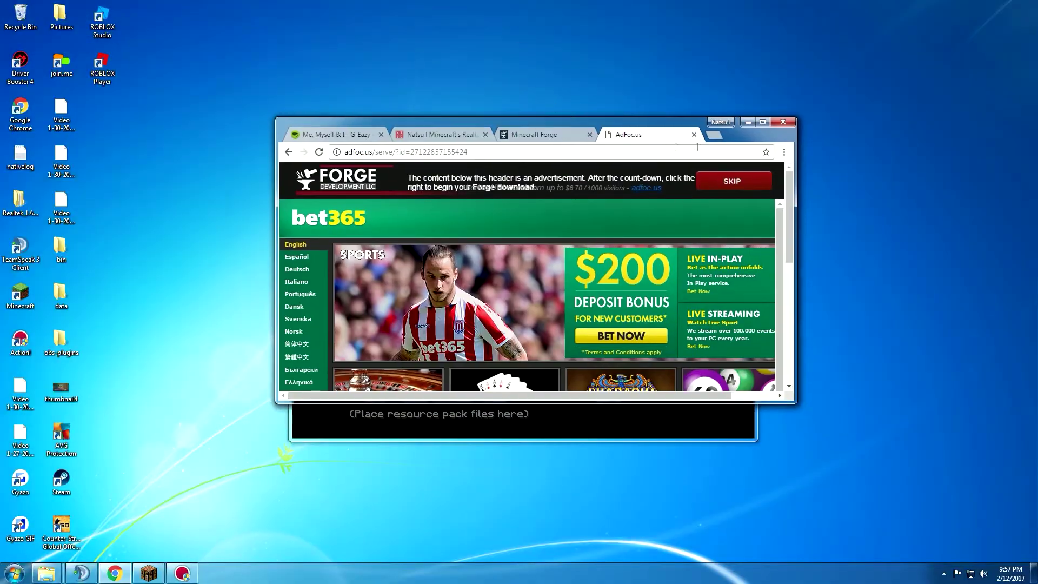
left_click(748, 127)
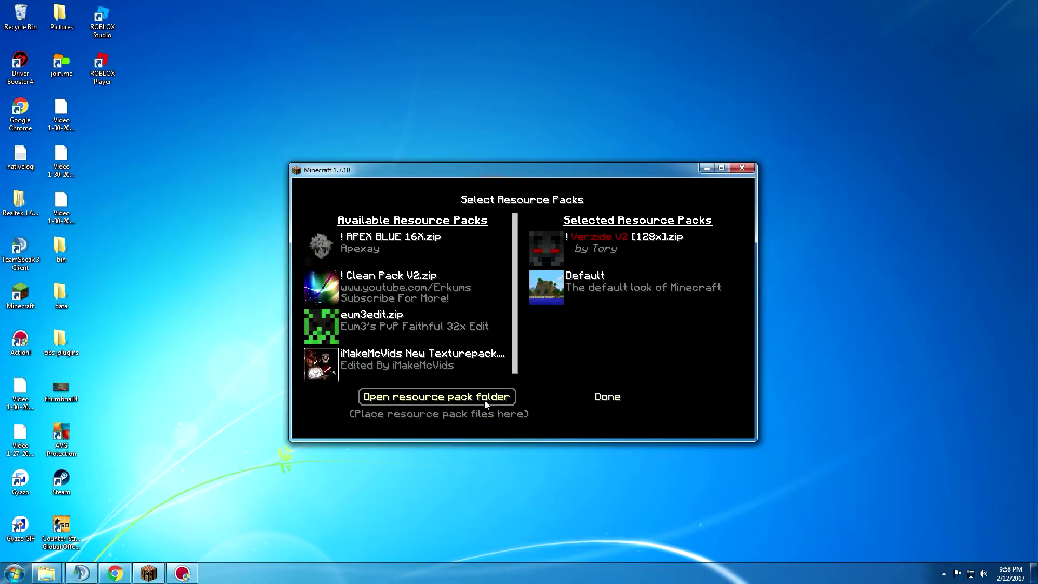
left_click(706, 168)
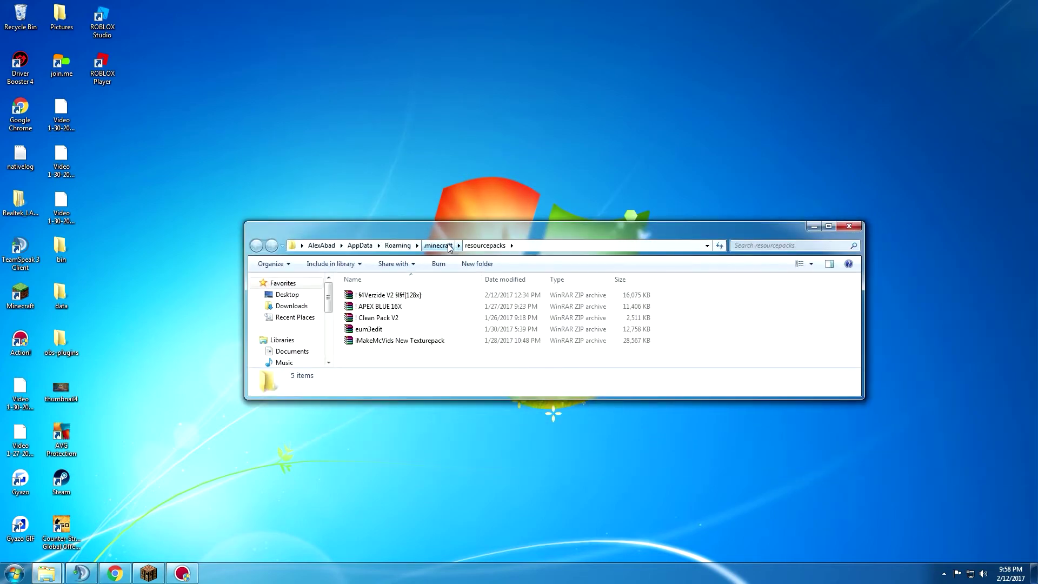
left_click(438, 245)
left_click(828, 226)
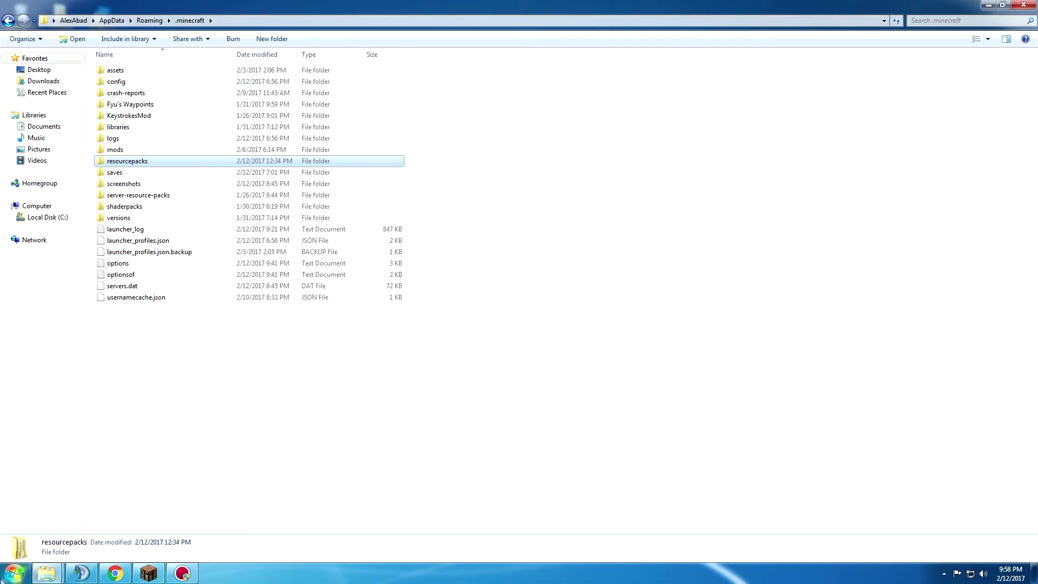
Search %appdata%, open Roaming full-screen and enter the .minecraft folder
left_click(15, 574)
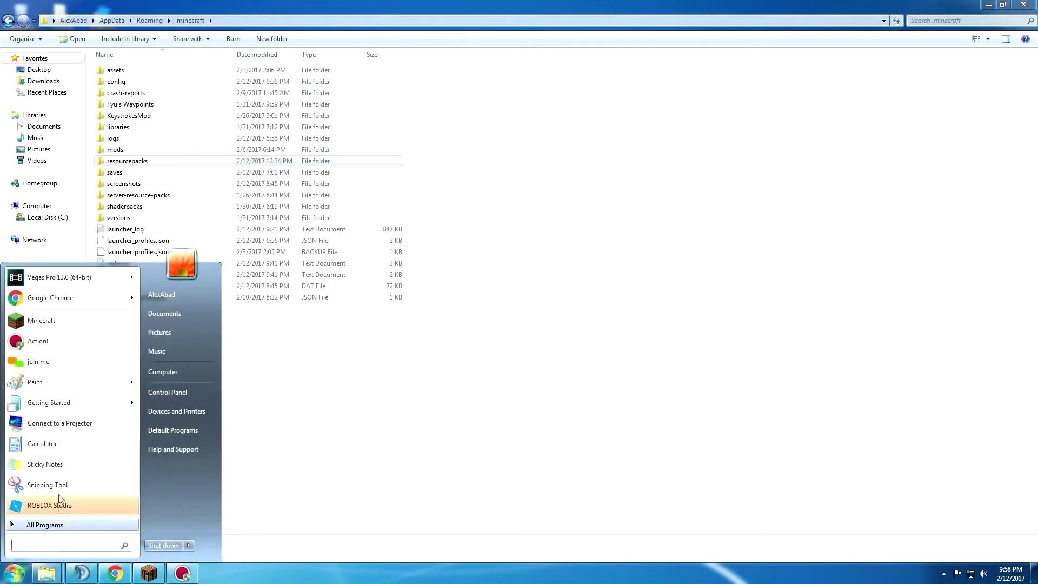
type("%a")
key("BackSpace")
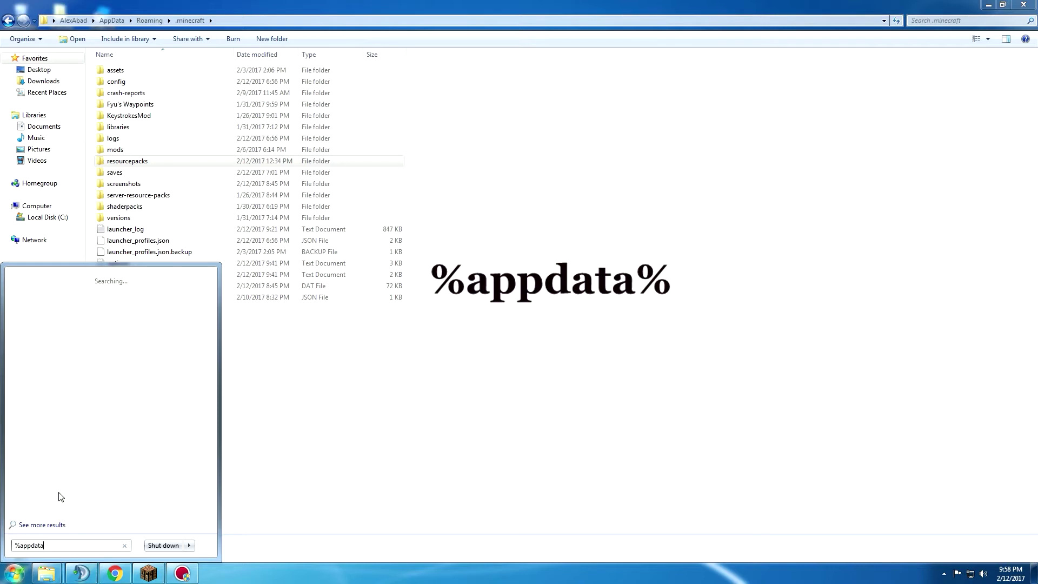
type("%")
left_click(112, 279)
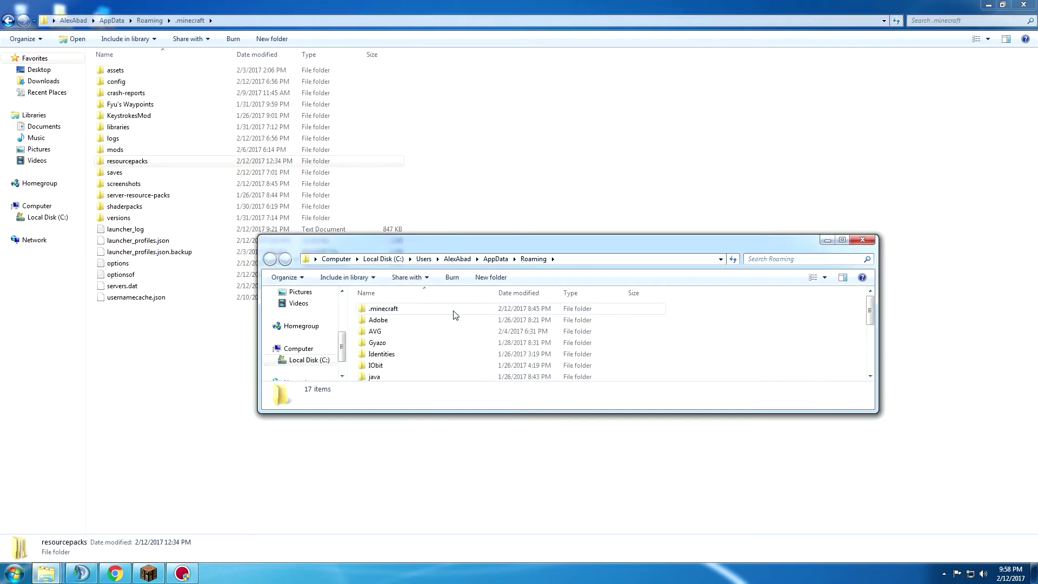
double_click(455, 241)
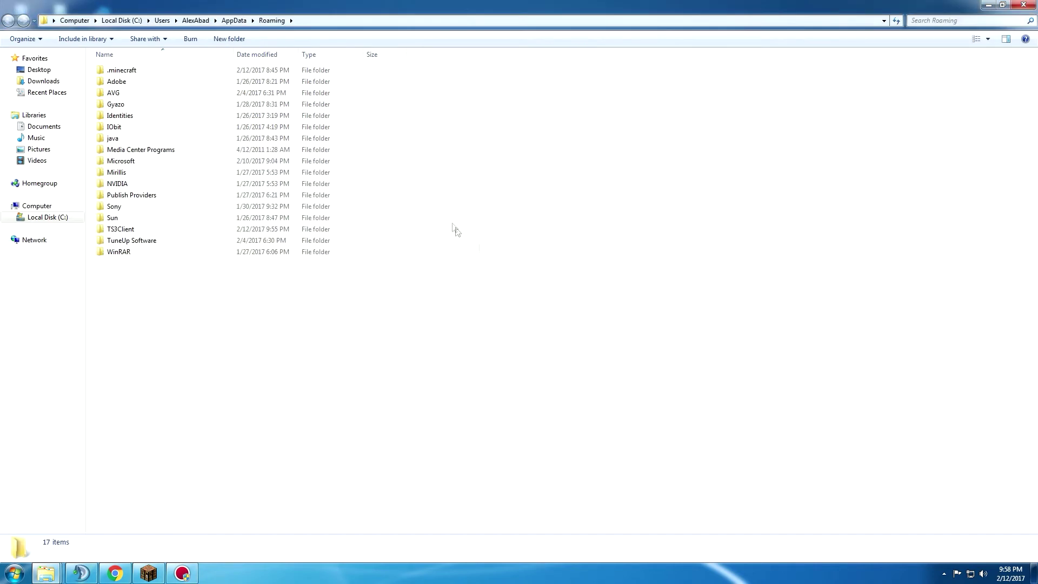
double_click(153, 71)
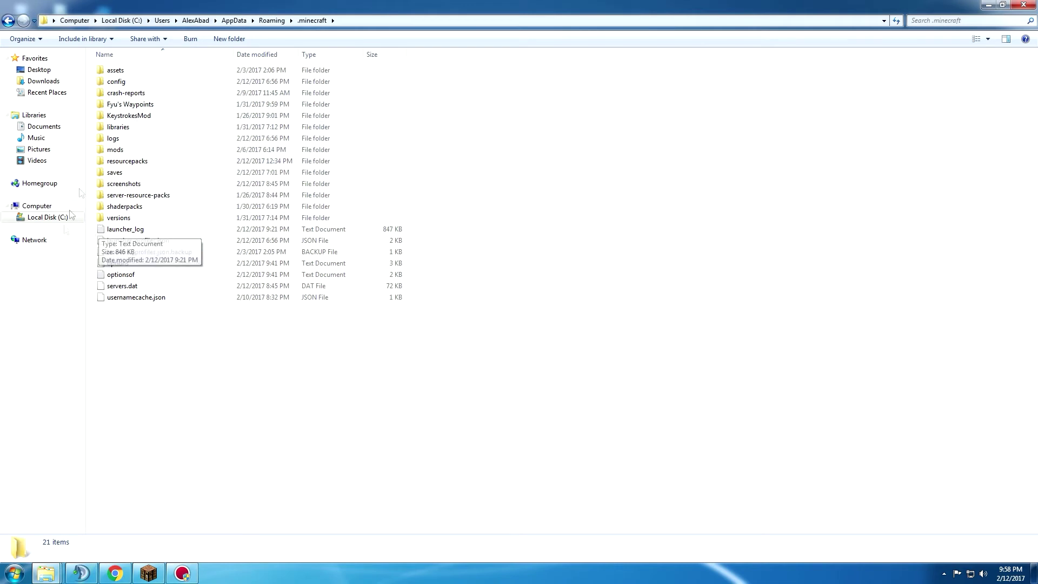
Create a new 'mods' folder in .minecraft, decline the merge, then delete it
left_click(130, 151)
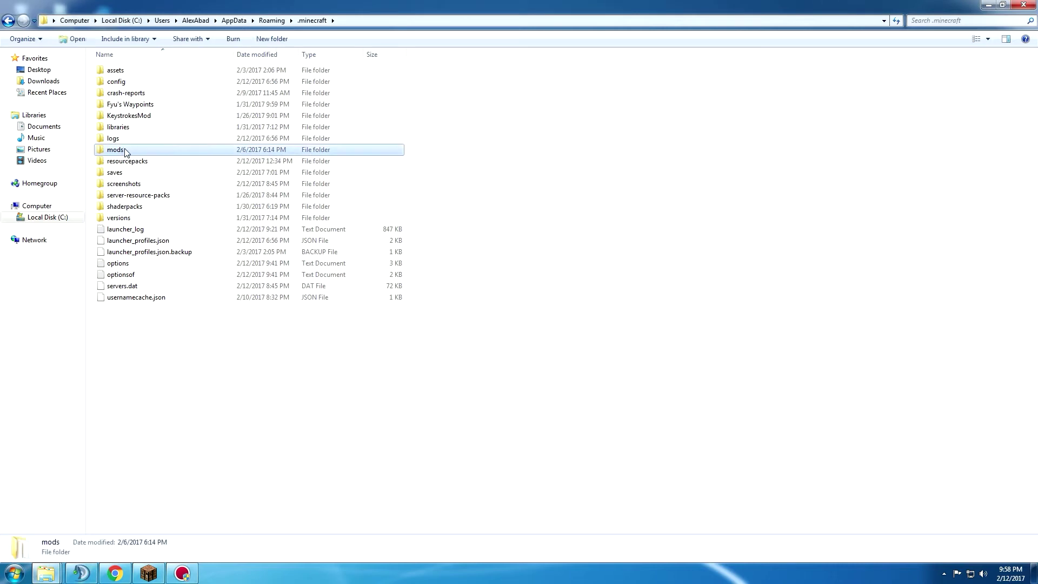
left_click(195, 385)
right_click(144, 361)
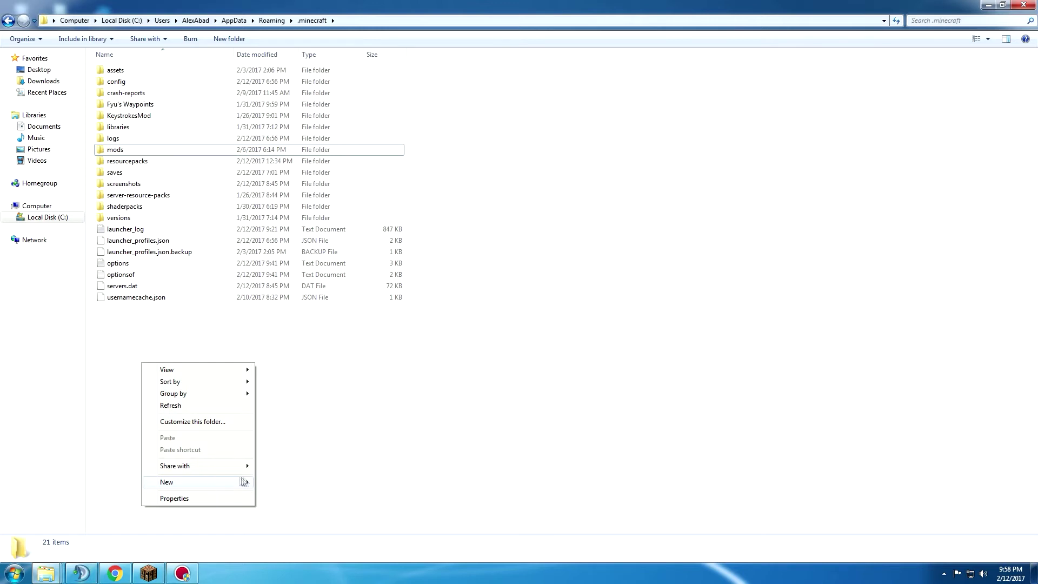
mouse_move(203, 481)
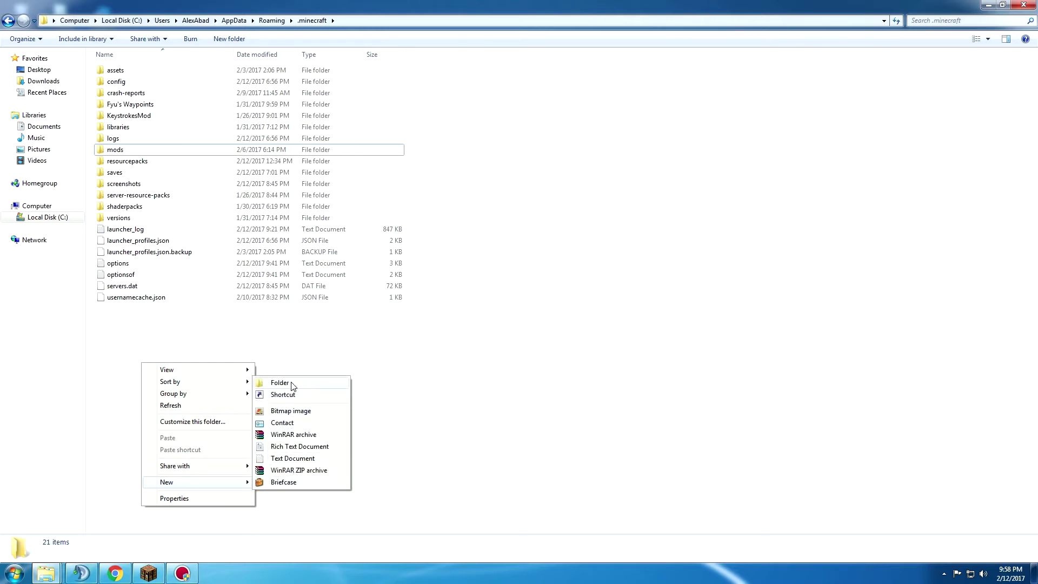
left_click(292, 384)
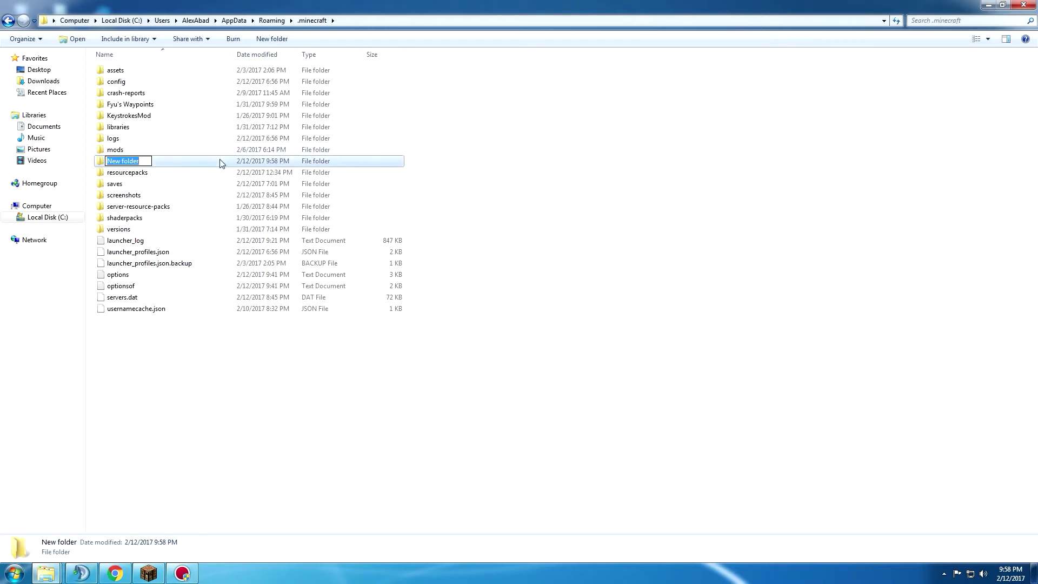
type("mods")
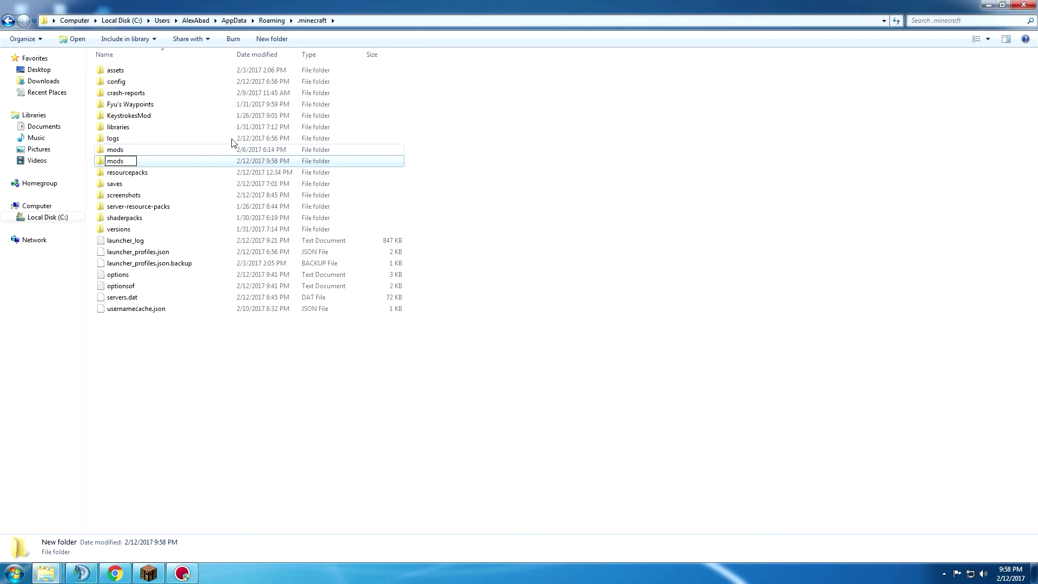
key("Return")
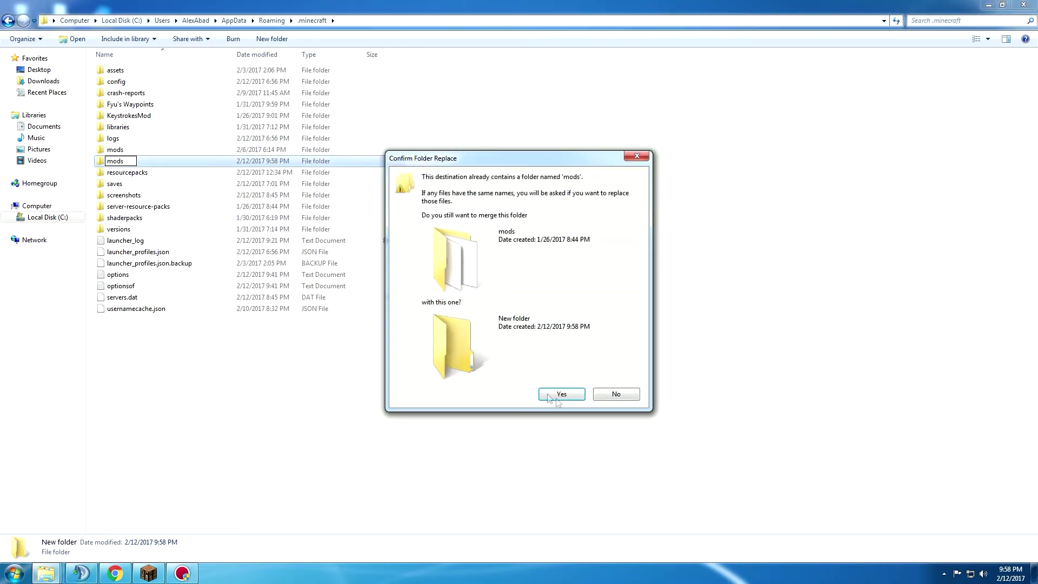
left_click(638, 155)
right_click(202, 160)
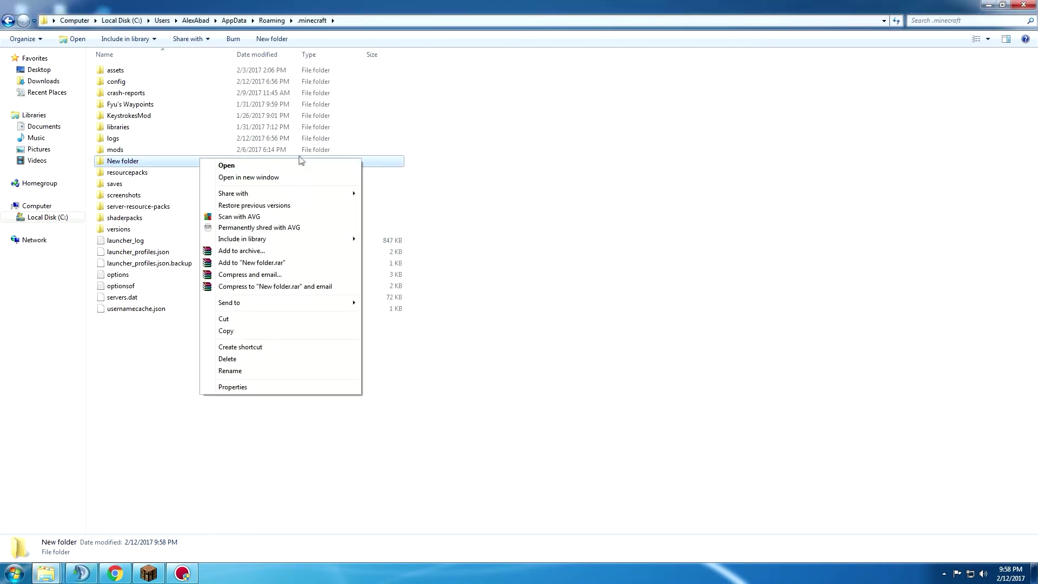
left_click(218, 359)
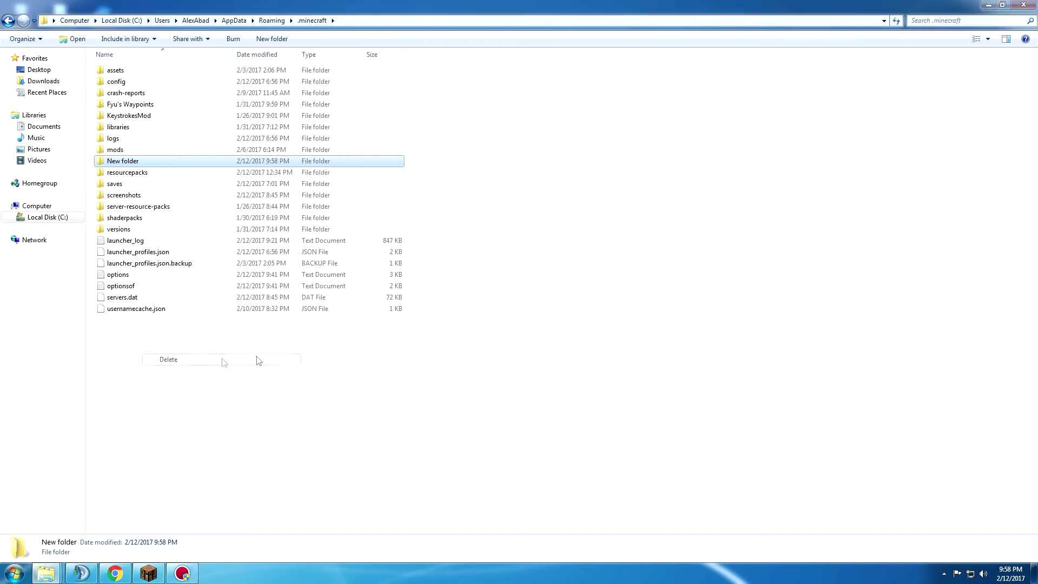
left_click(580, 332)
Open the mods folder and select the PlayerAPI-1.7.10-1.3 and bspkrsCore-universal-6.15 jars
double_click(244, 150)
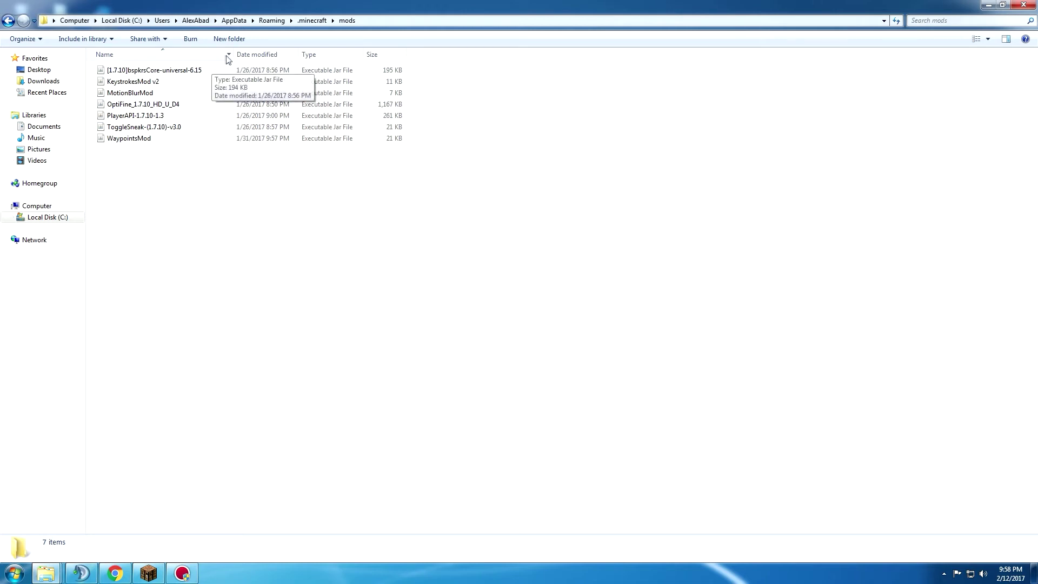
left_click_drag(165, 174, 200, 203)
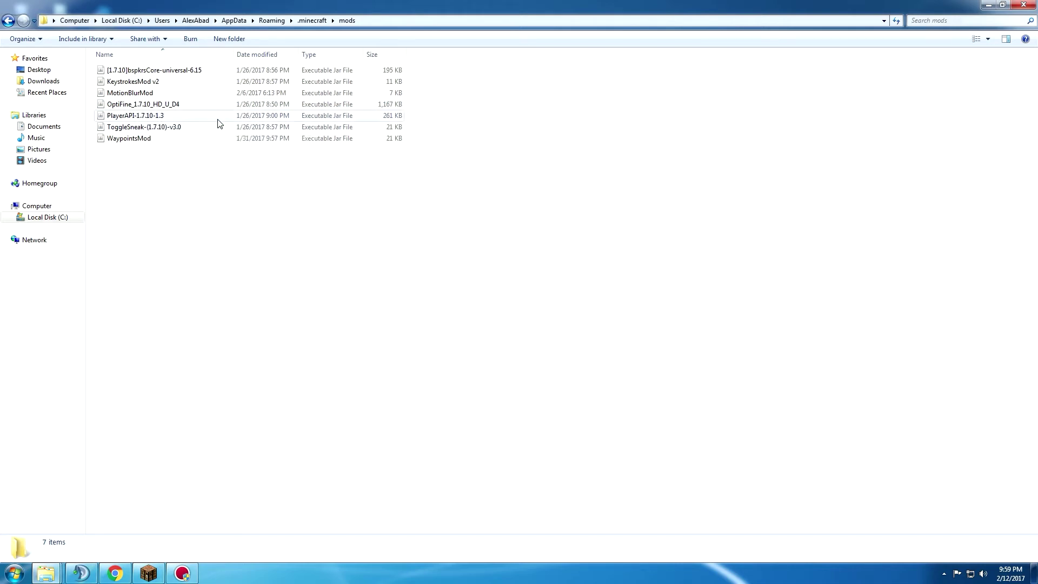
left_click(218, 118)
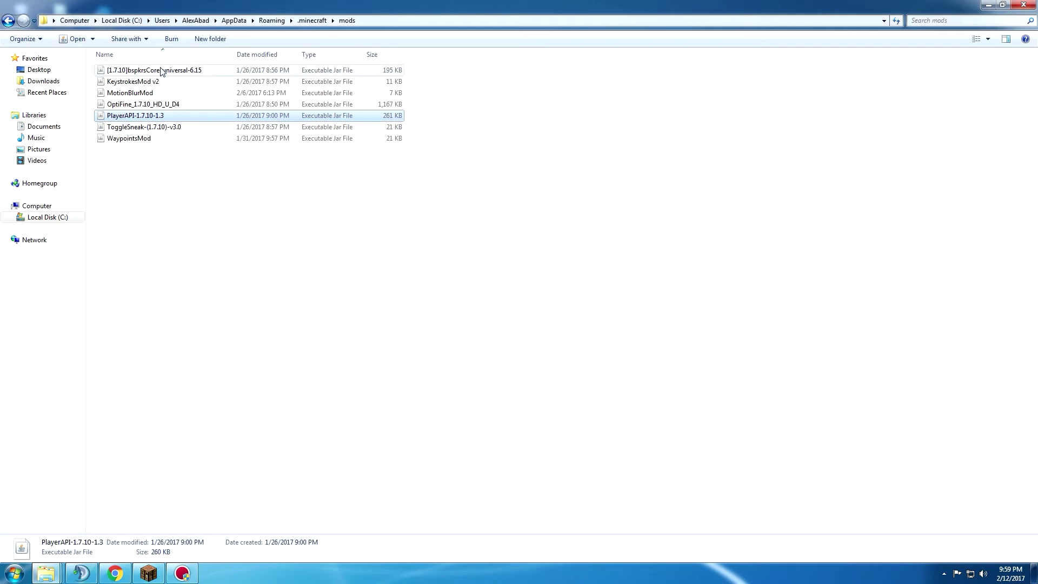
left_click(161, 72)
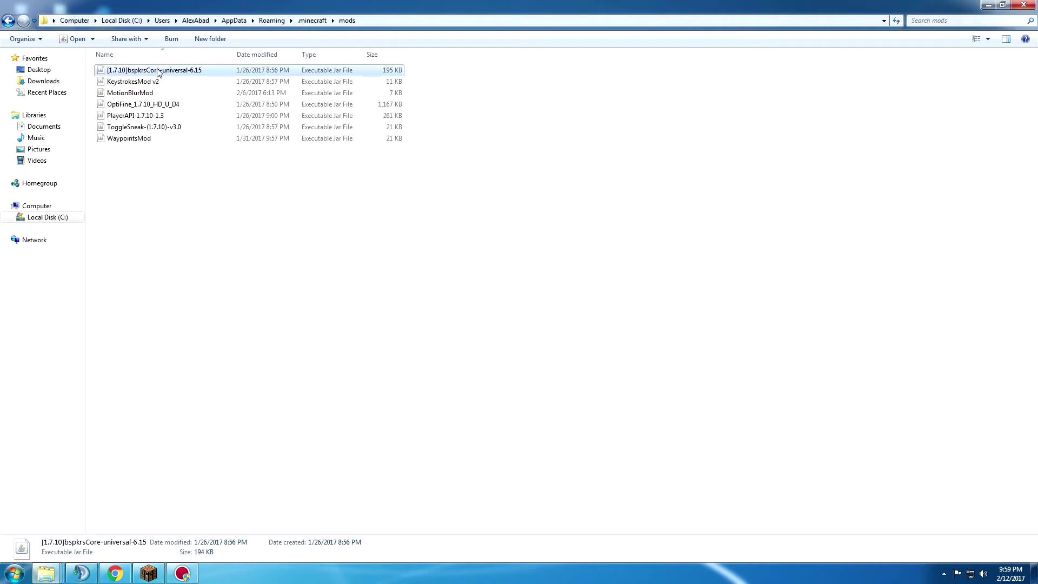
left_click(142, 115)
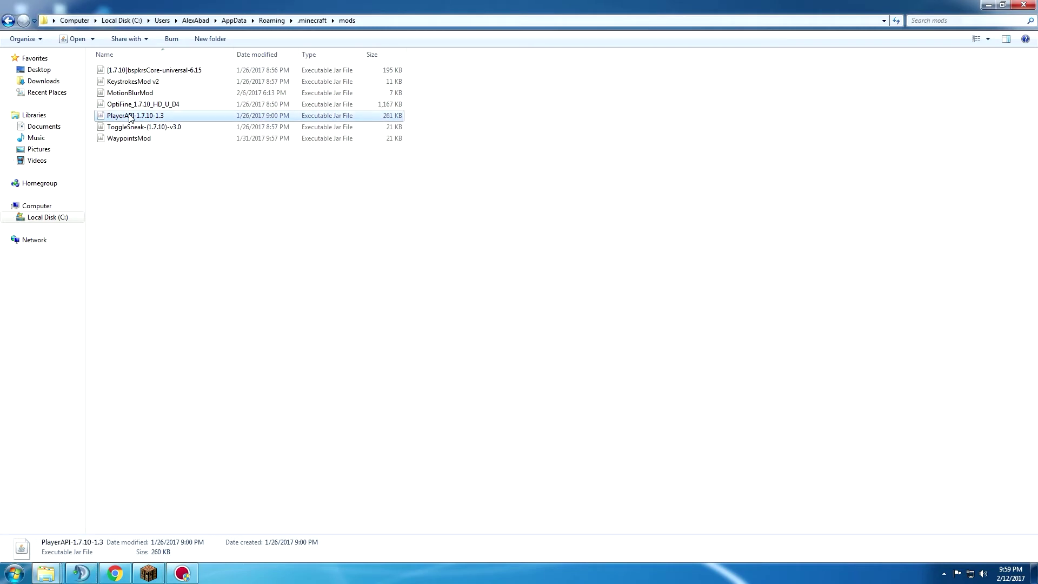
left_click(164, 70)
Load the MediaFire shared folder link in a maximized Chrome window, showing seven mod jars
left_click(115, 574)
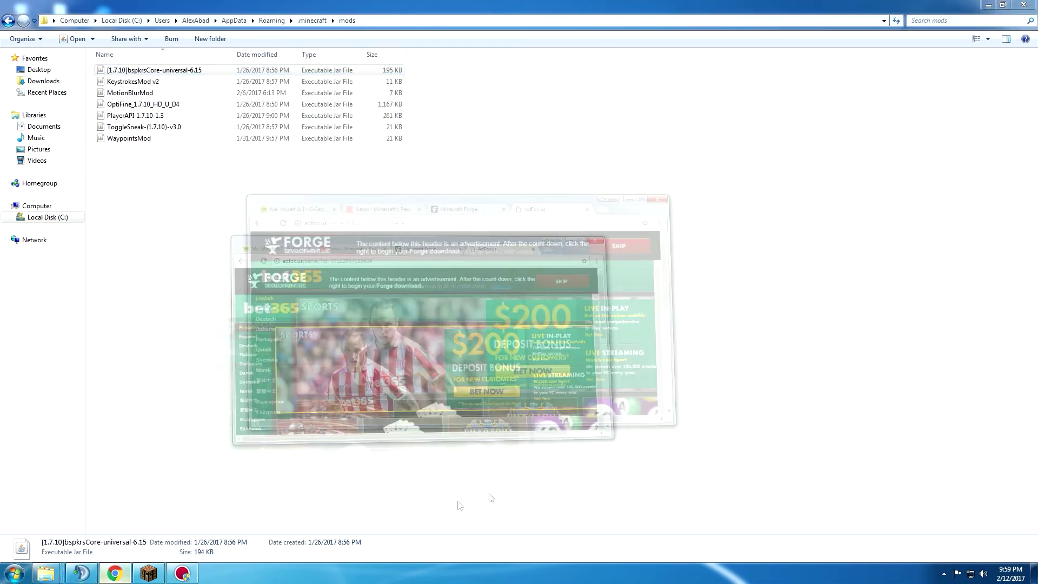
left_click(442, 135)
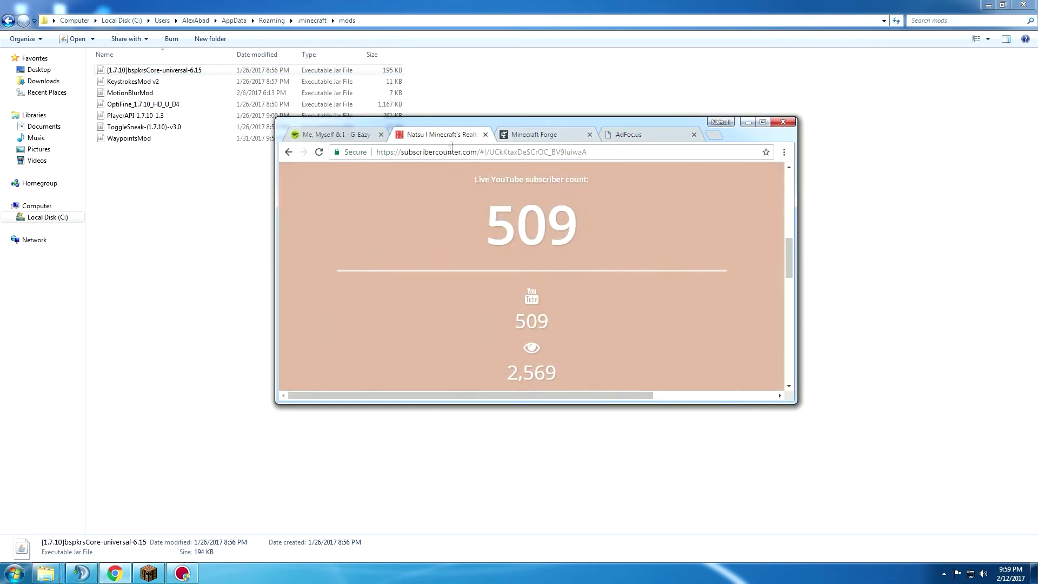
key("End")
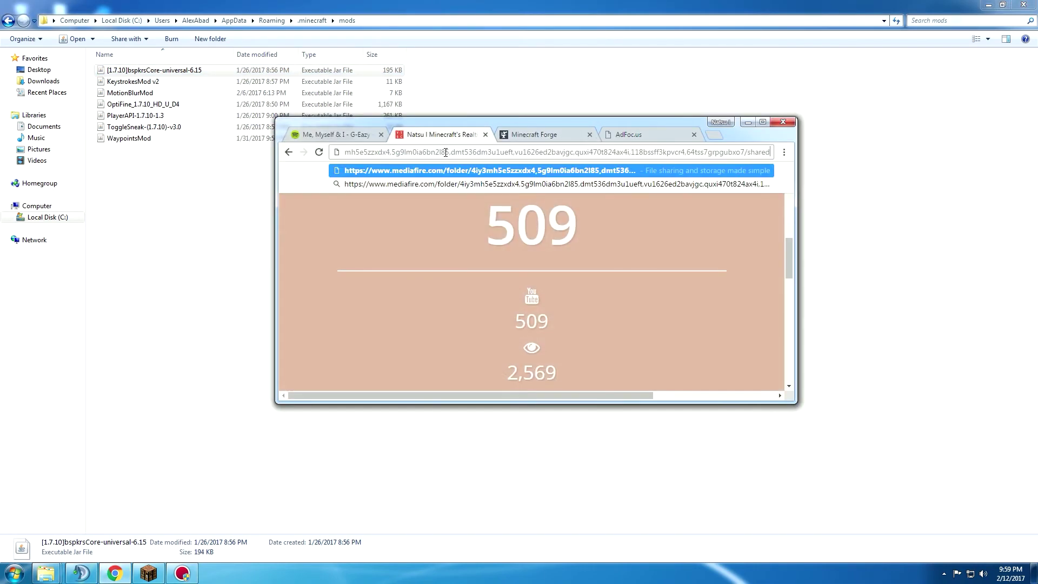
key("Return")
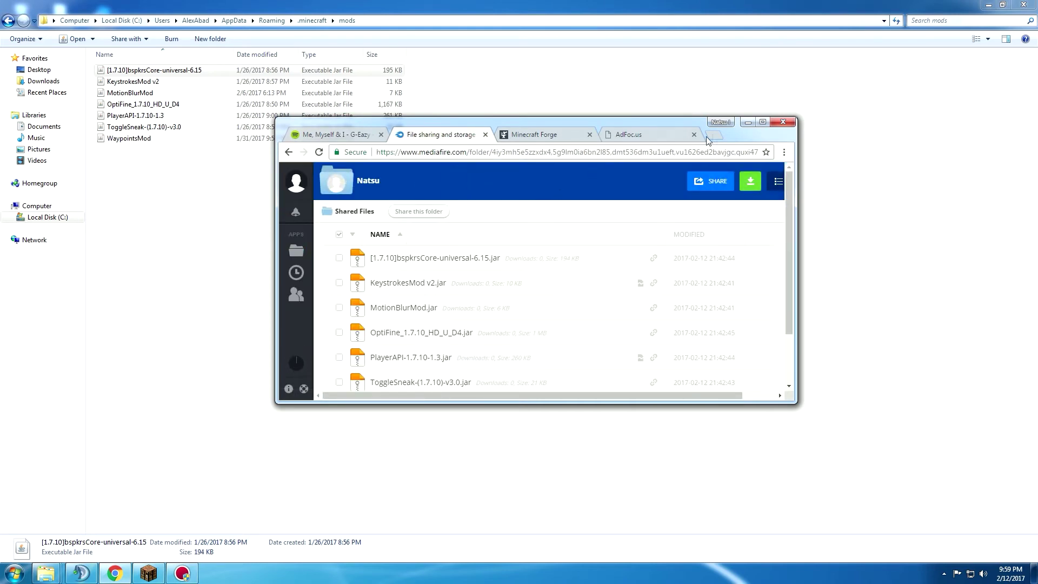
left_click(763, 122)
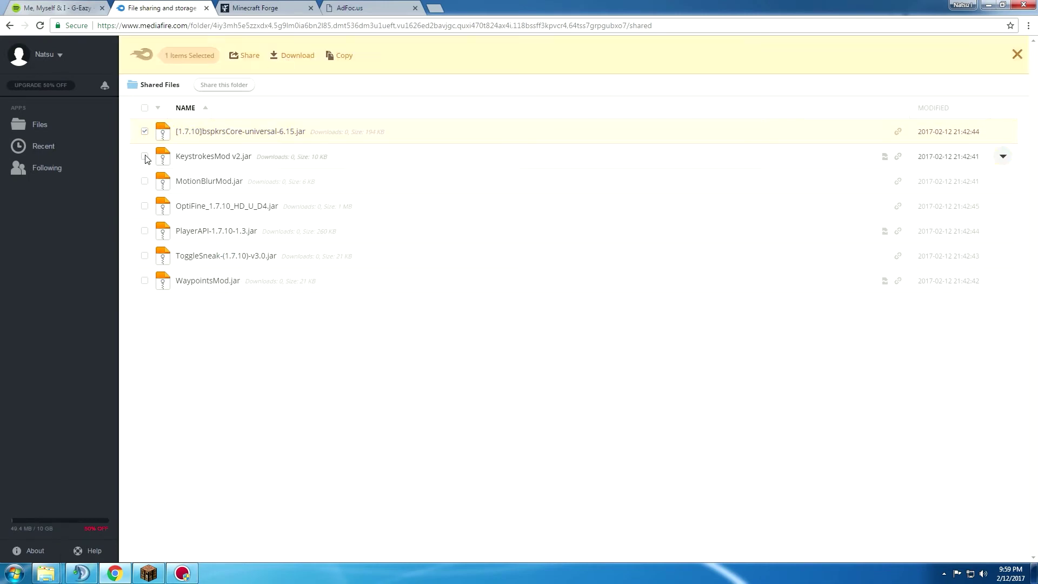
left_click(145, 132)
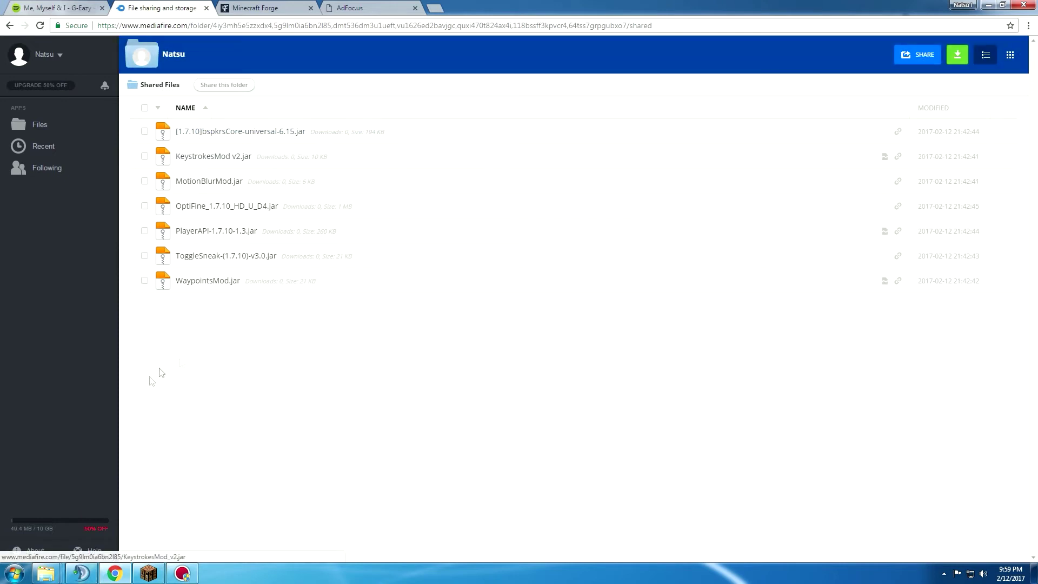
left_click(46, 574)
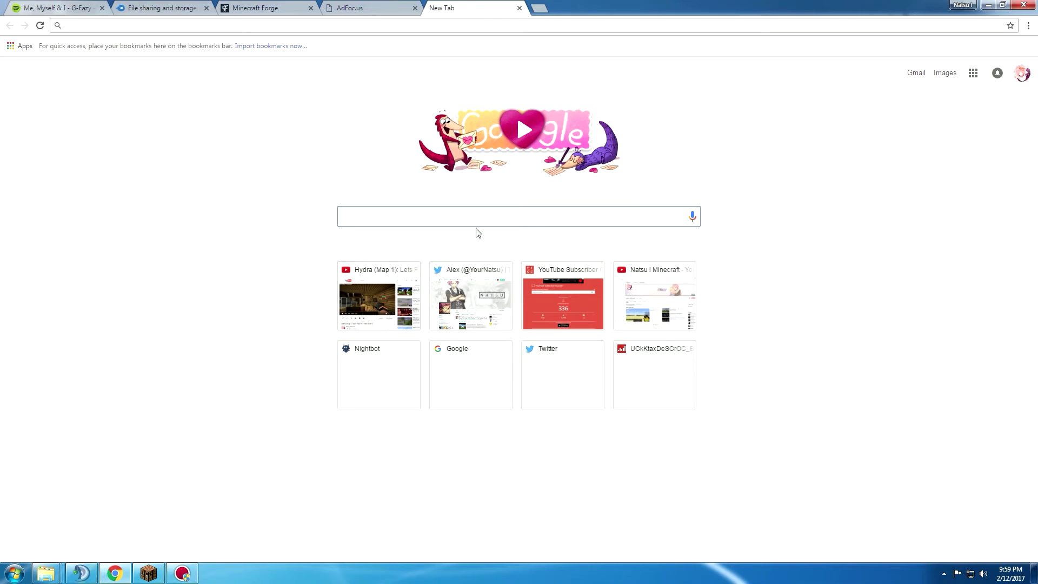
type("speed mod m")
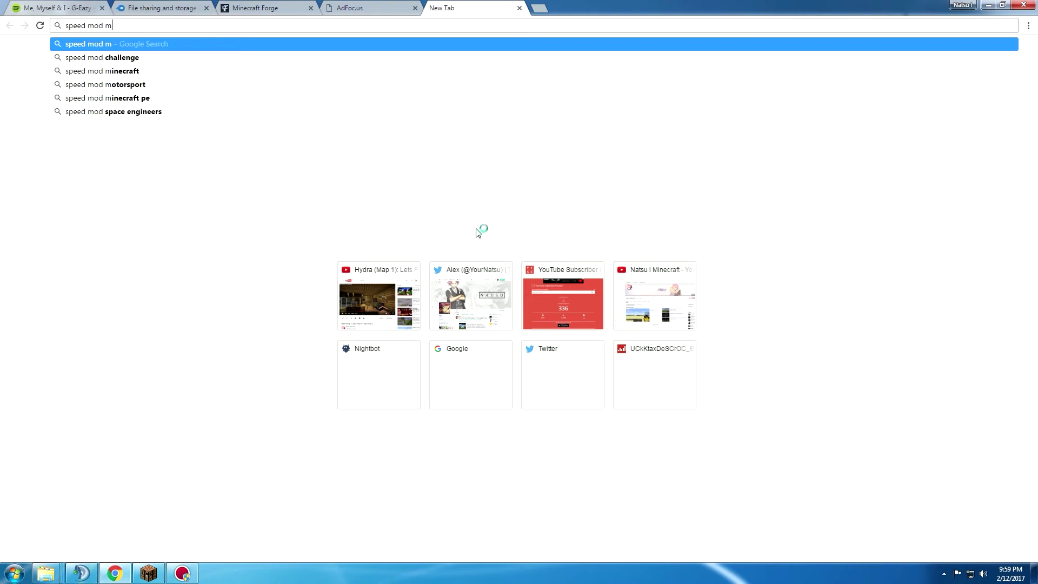
type("inecraft 1.")
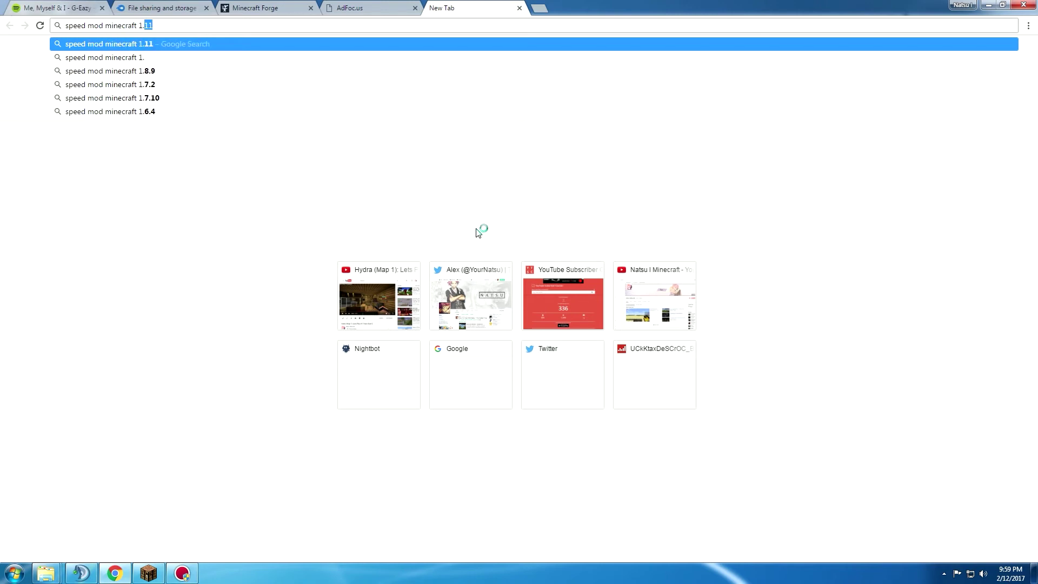
type("1")
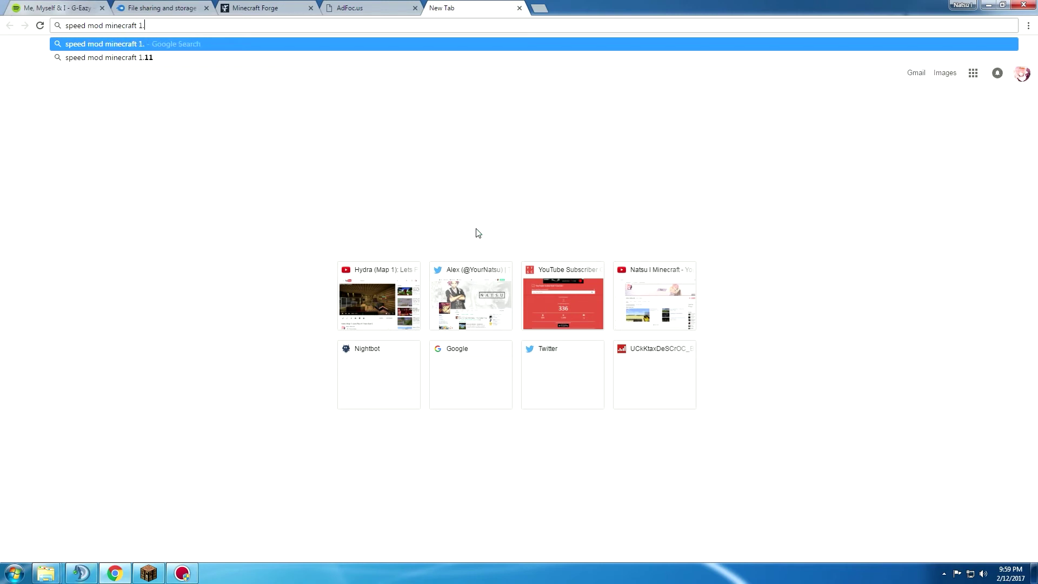
type("7")
Run the Google search for 'speed mod minecraft 1.7'
key("Return")
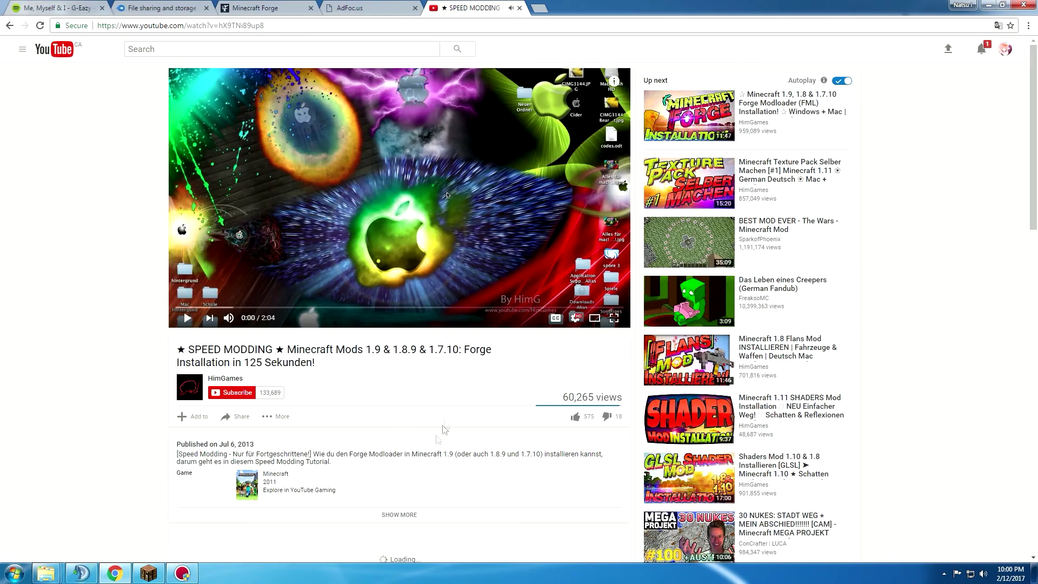
Expand a YouTube video's full description, then return to the video search results
left_click(340, 515)
scroll(338, 511, "down", 3)
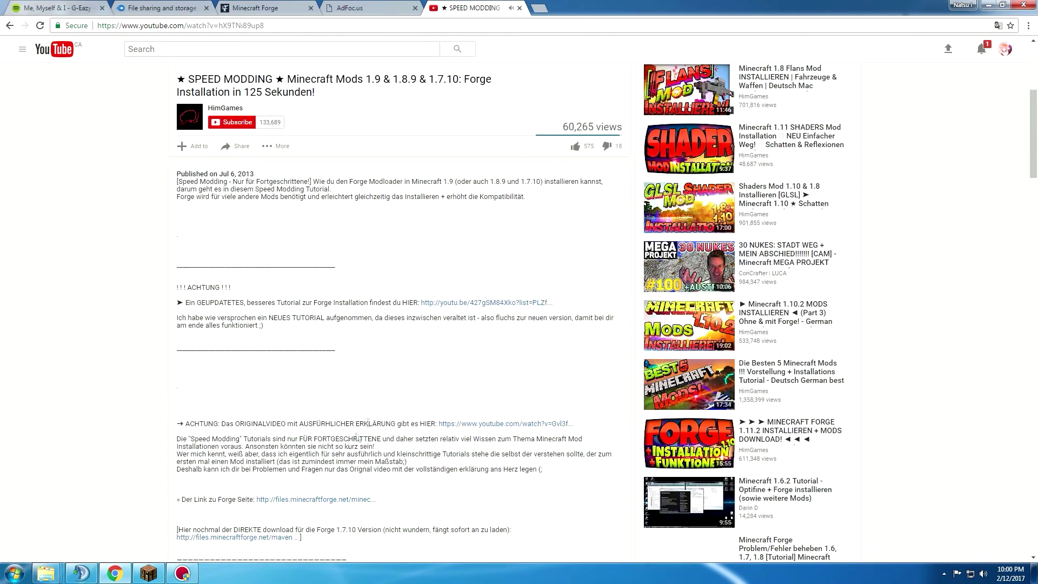
scroll(240, 380, "down", 1)
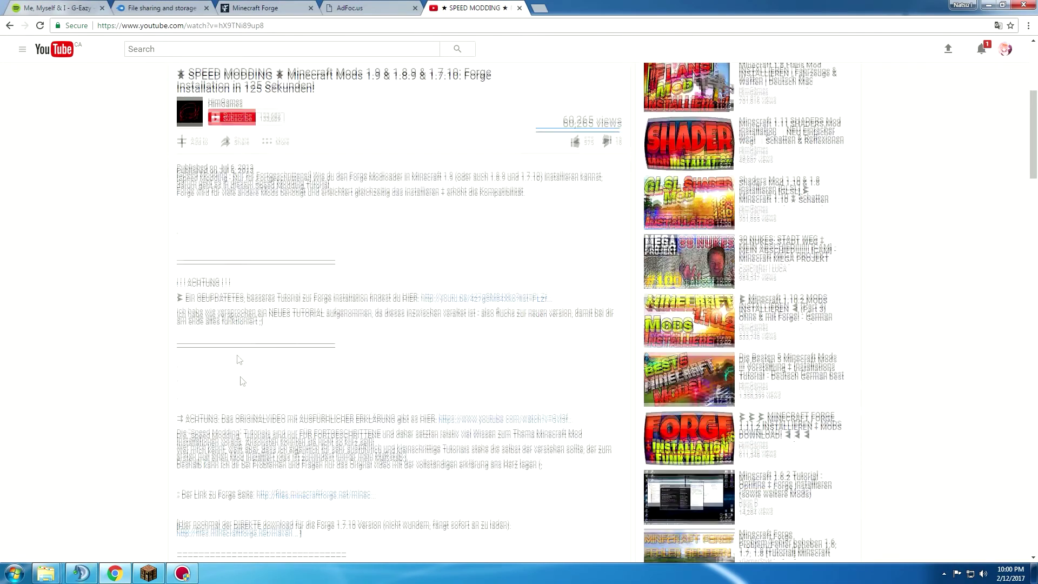
scroll(240, 381, "down", 2)
scroll(448, 195, "up", 3)
scroll(446, 195, "up", 2)
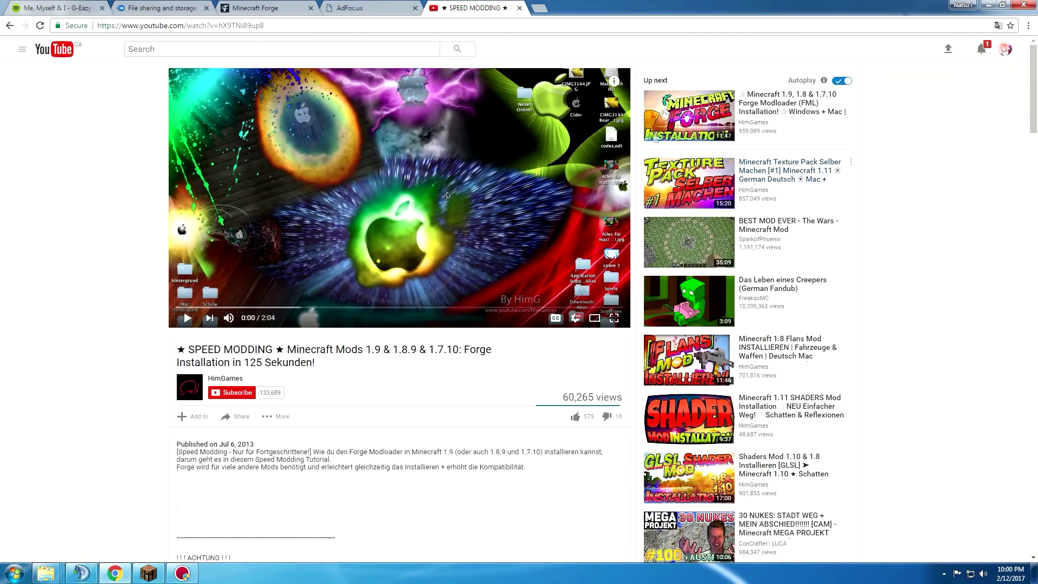
left_click(10, 25)
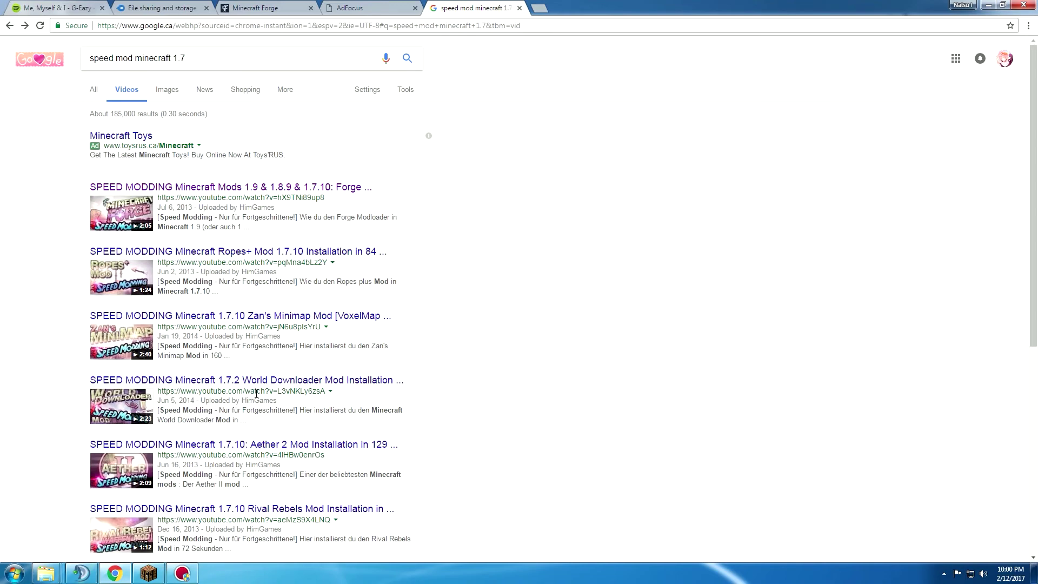
scroll(256, 393, "down", 1)
scroll(268, 405, "down", 1)
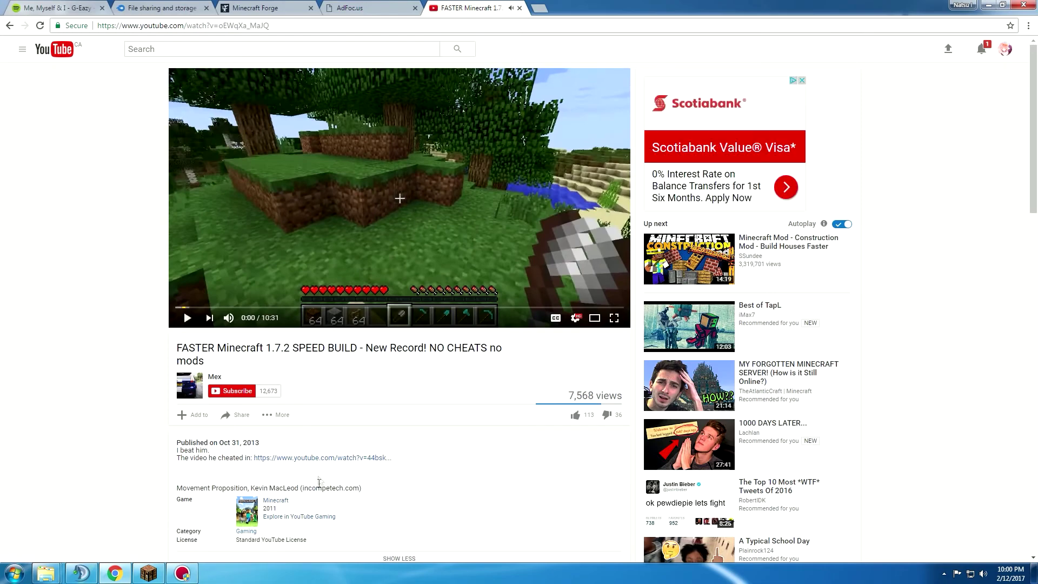
scroll(320, 479, "down", 3)
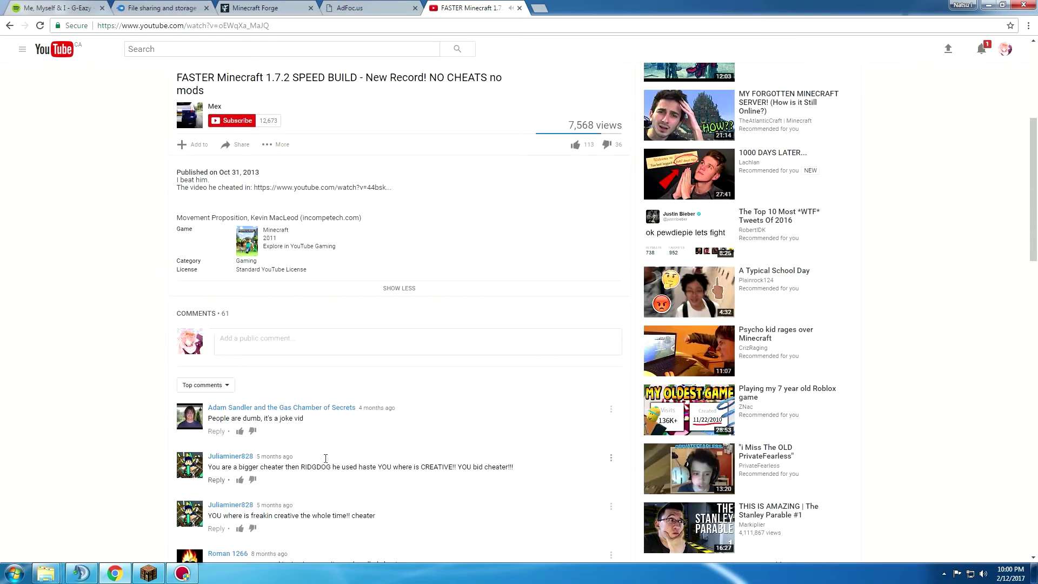
scroll(326, 459, "down", 1)
scroll(308, 478, "up", 3)
scroll(222, 222, "up", 2)
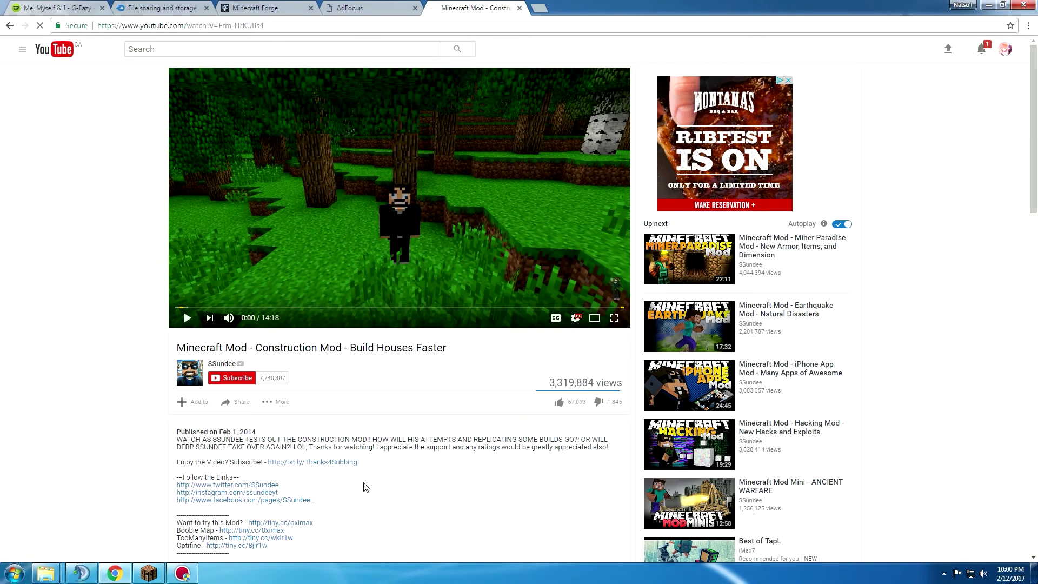
scroll(396, 427, "down", 2)
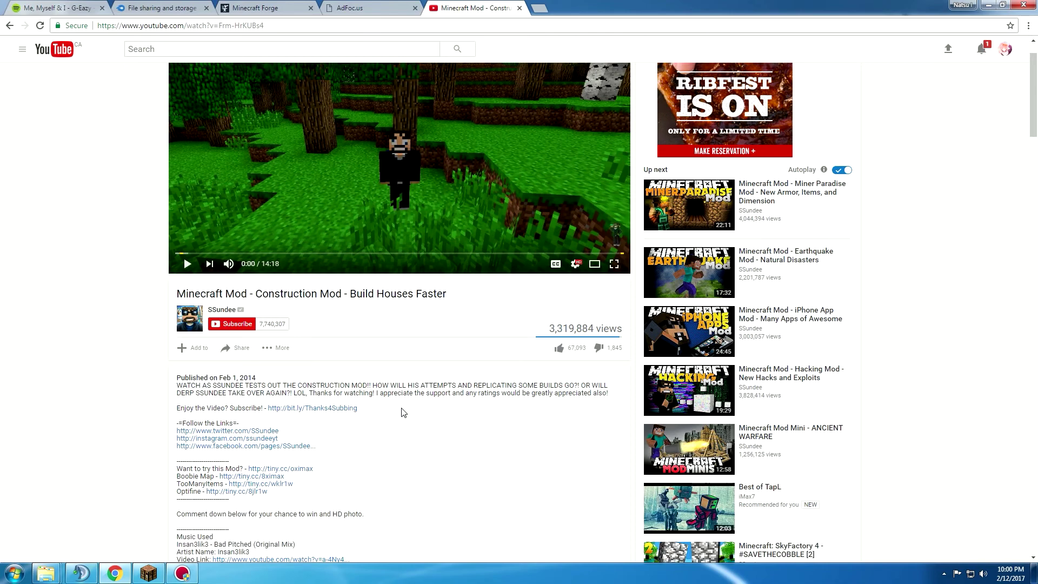
scroll(397, 428, "down", 1)
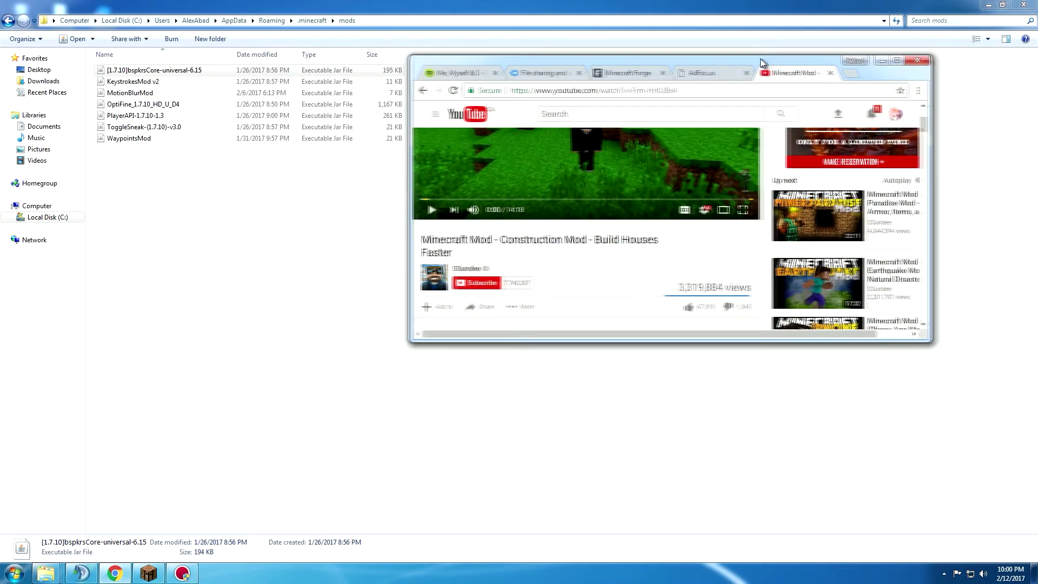
Shrink Chrome to reveal the mods folder of seven jars, then bring the browser back in front
left_click_drag(876, 6, 832, 127)
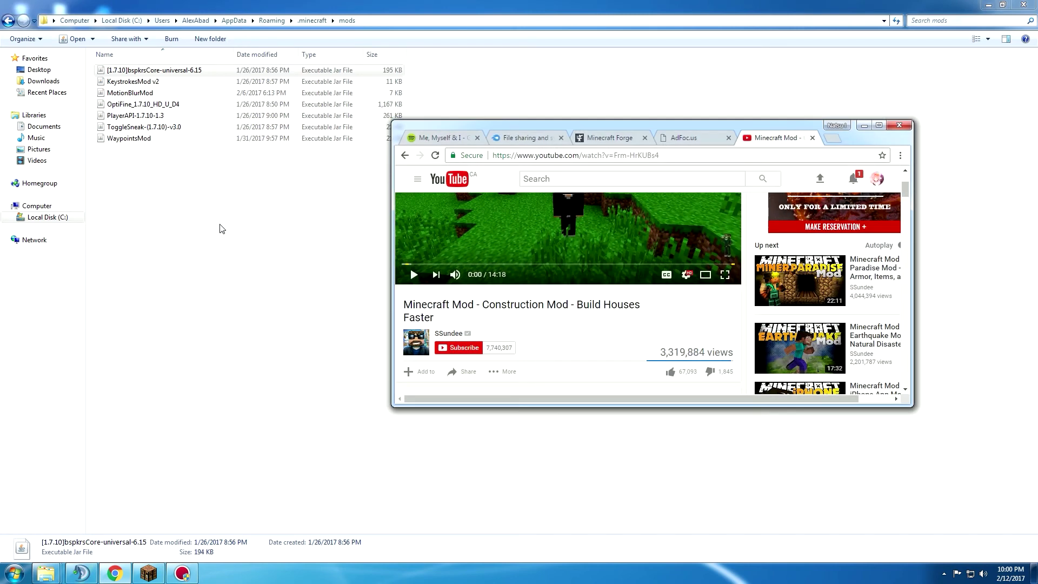
left_click(323, 237)
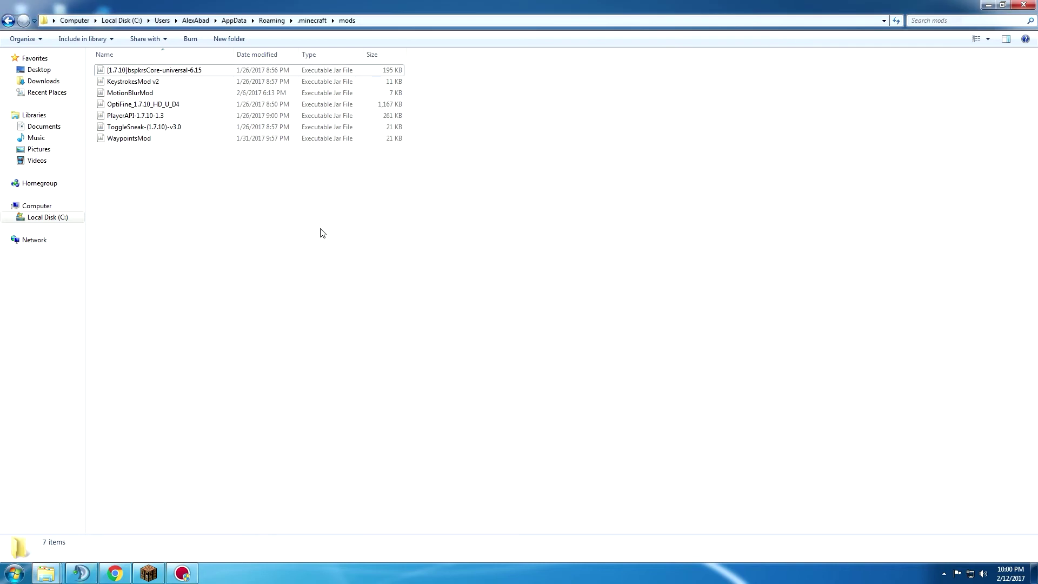
left_click(114, 574)
Switch to the MediaFire 'File sharing' tab and maximize Chrome to list all seven mod jars
left_click(527, 138)
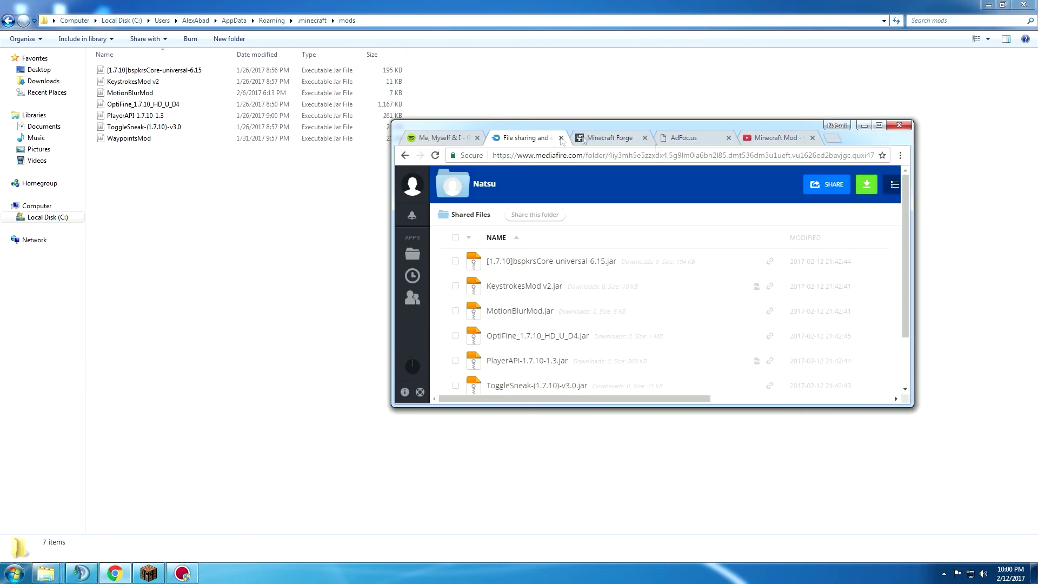
left_click(879, 125)
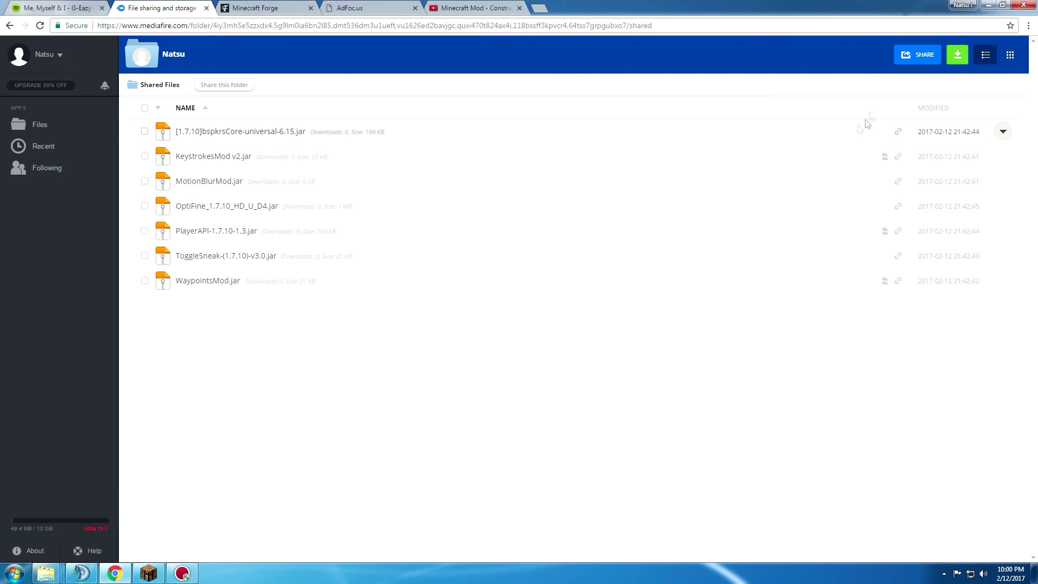